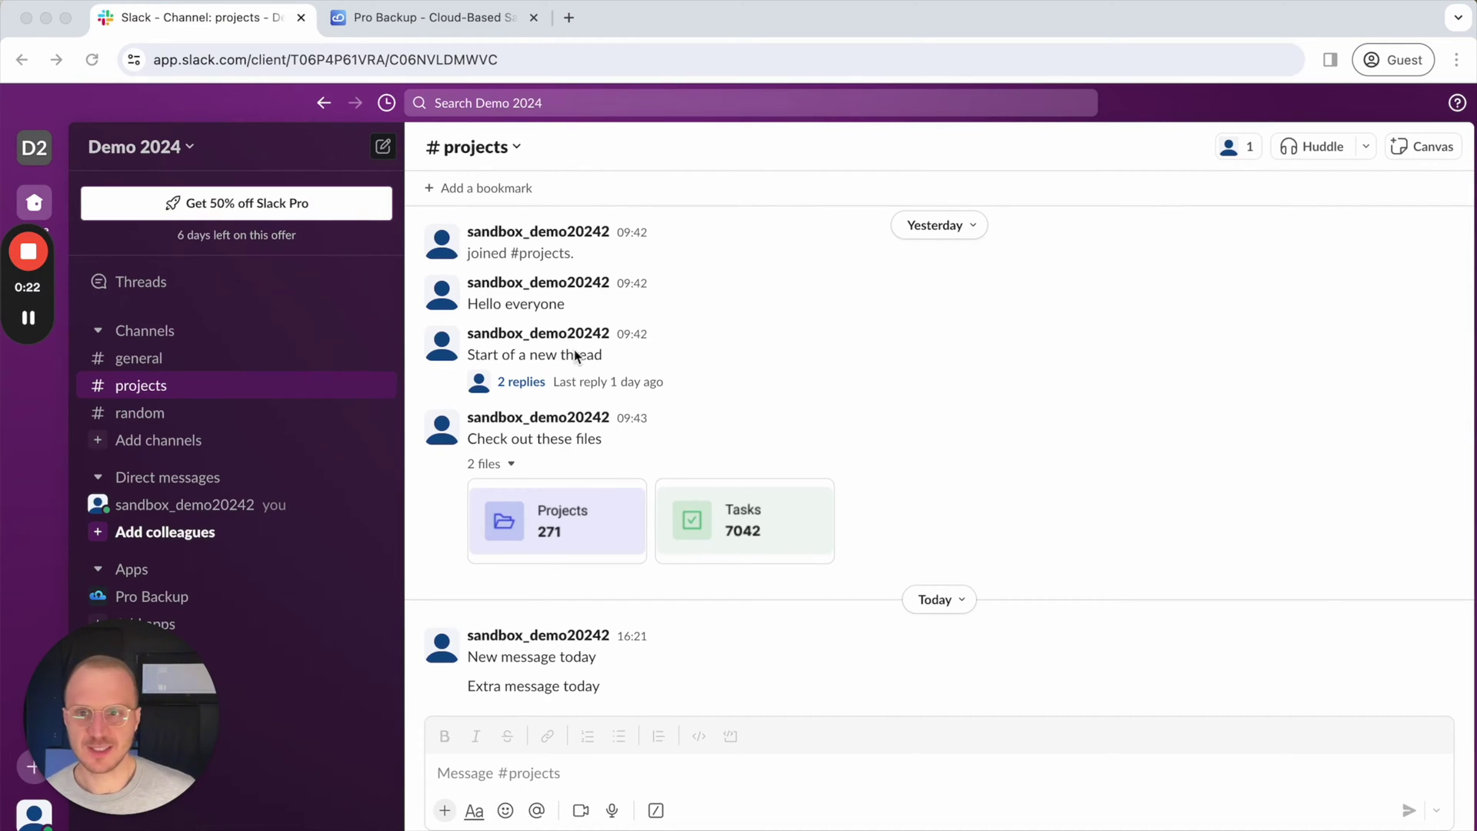
Scroll up and down through the #projects message history in Slack
scroll(604, 428, up, 1)
scroll(608, 431, up, 3)
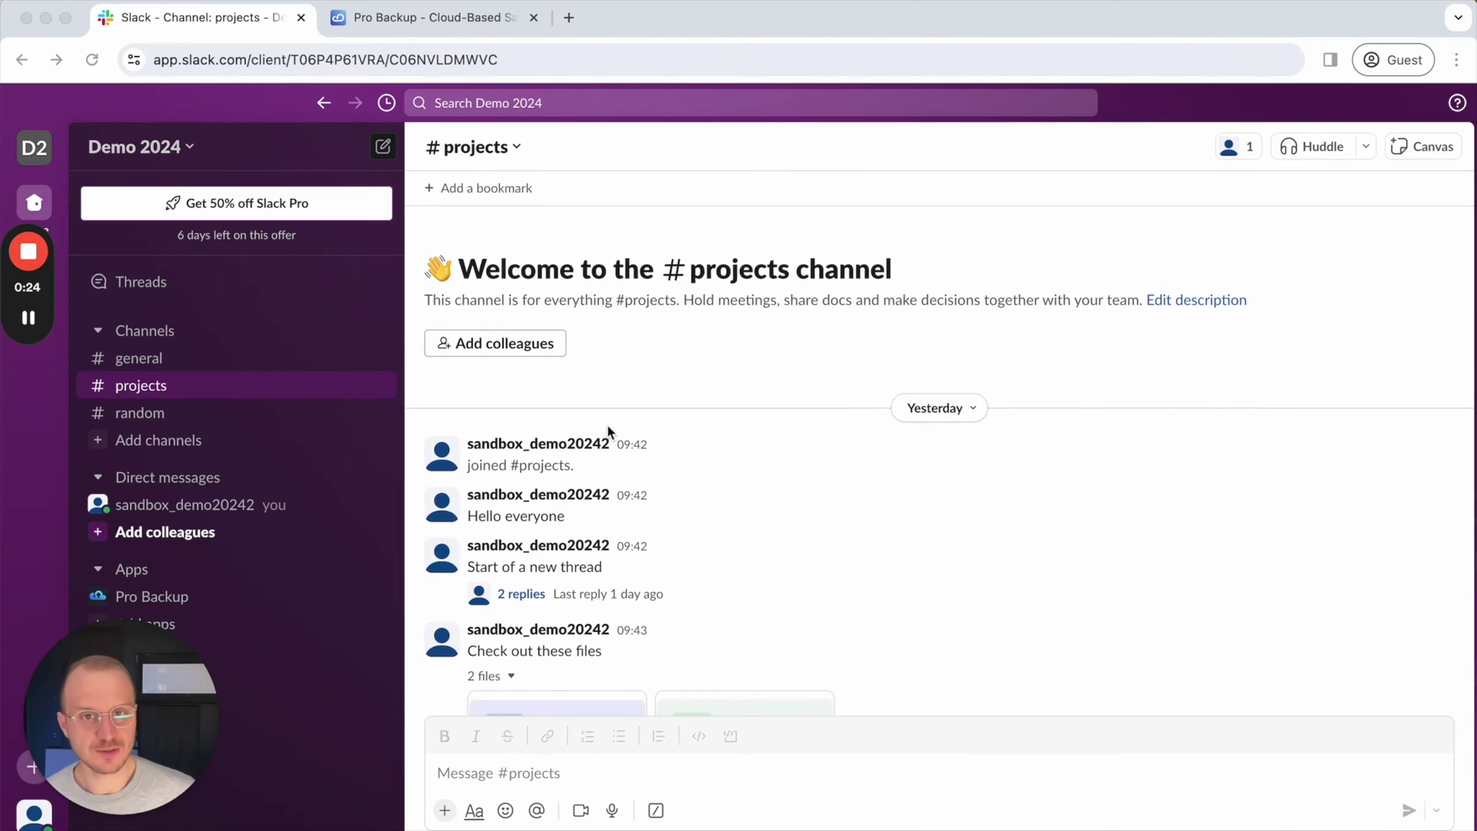
scroll(608, 431, down, 3)
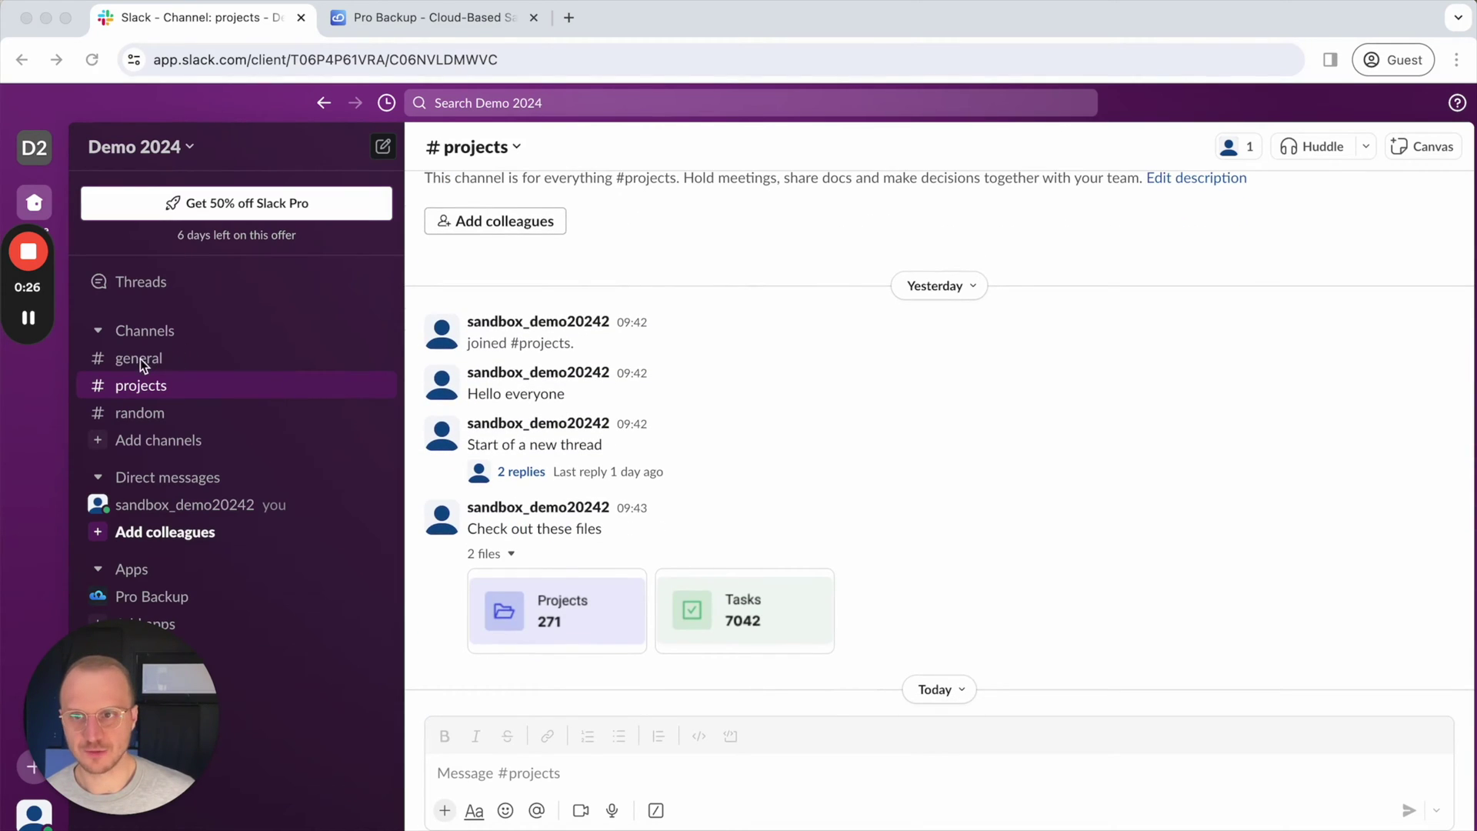
scroll(635, 485, down, 2)
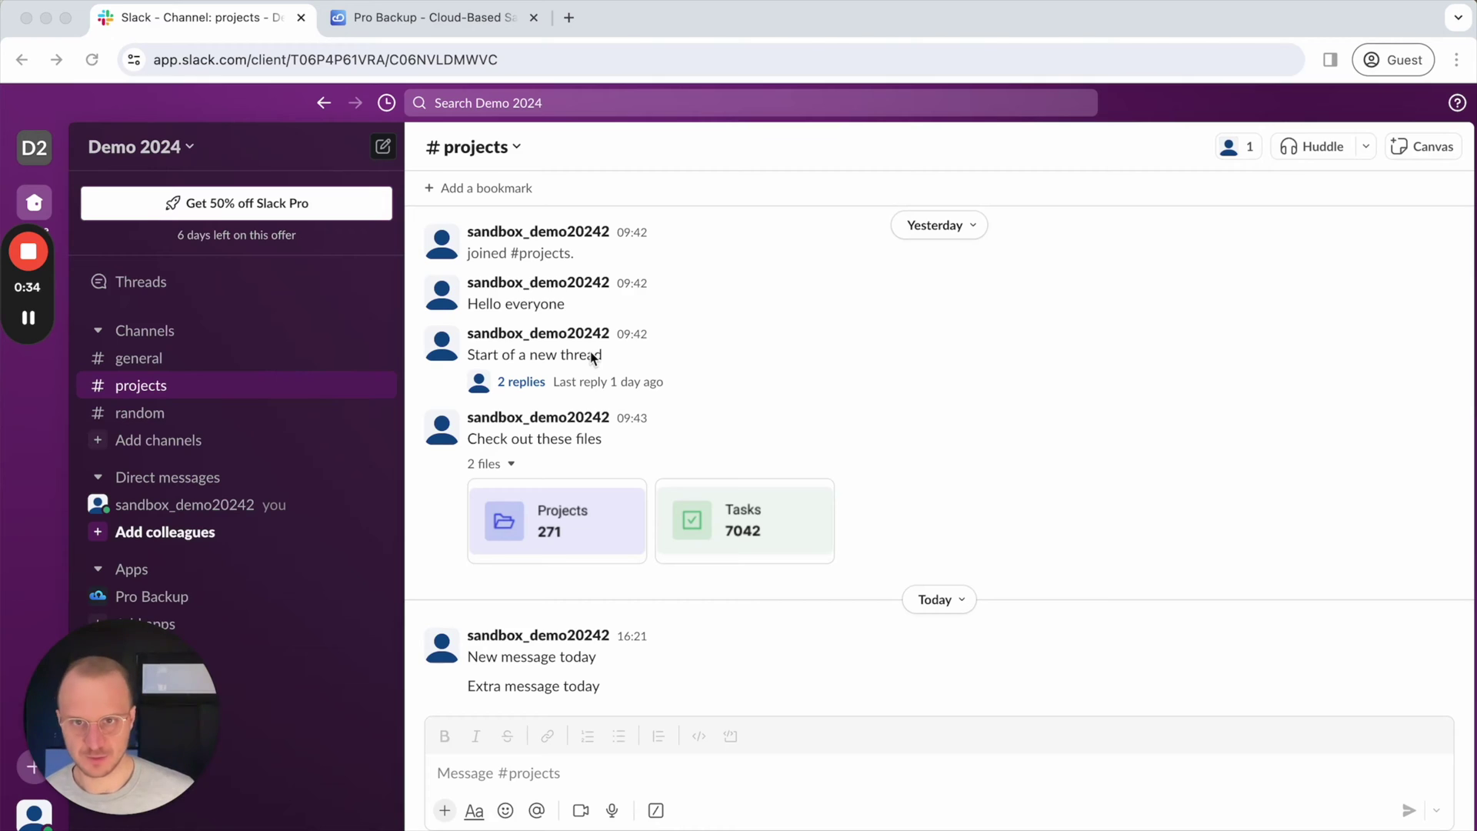
mouse_move(534, 445)
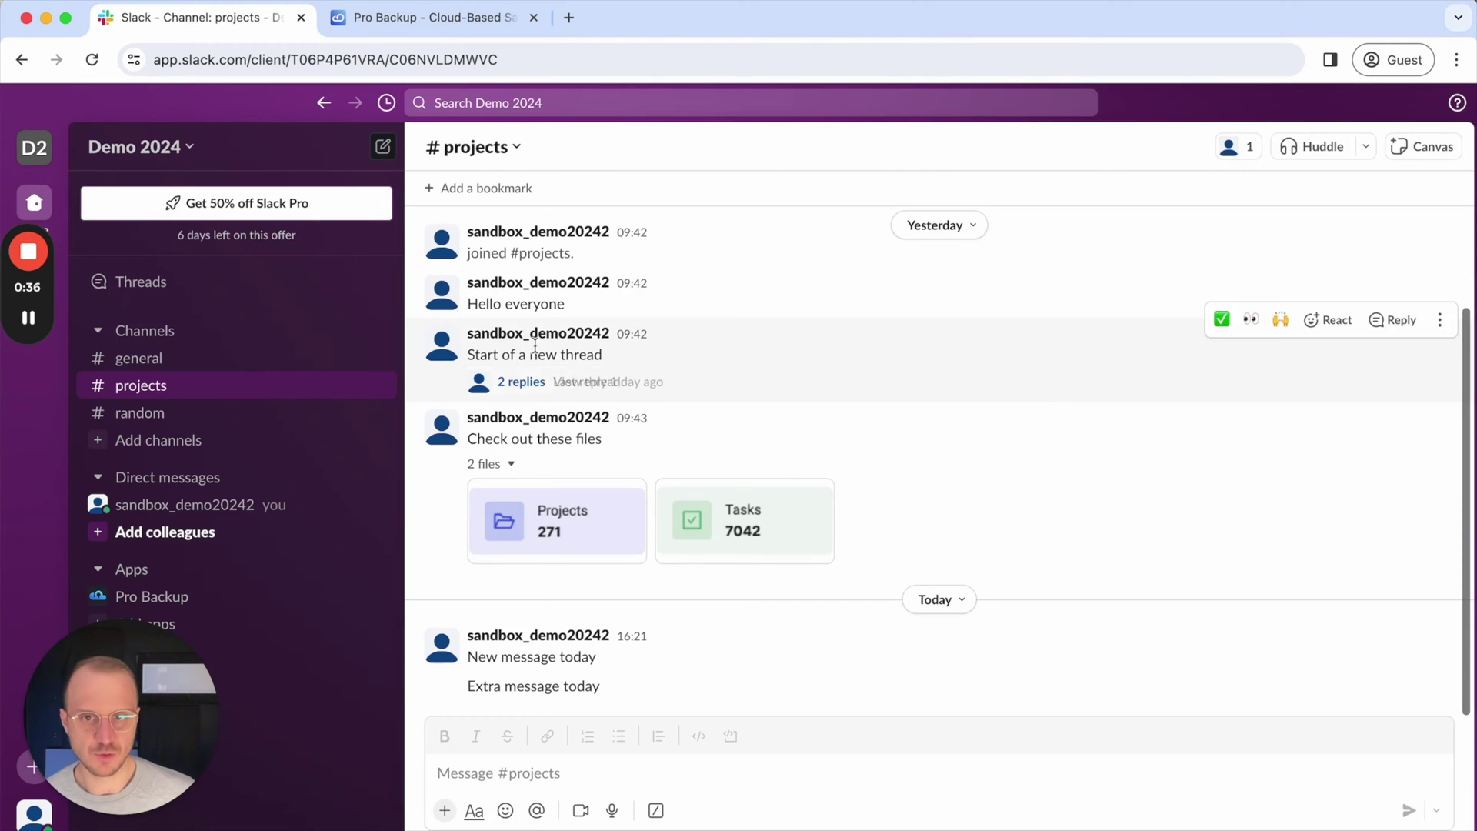
Delete the 'Start of a new thread' message and confirm the deletion
click(1438, 324)
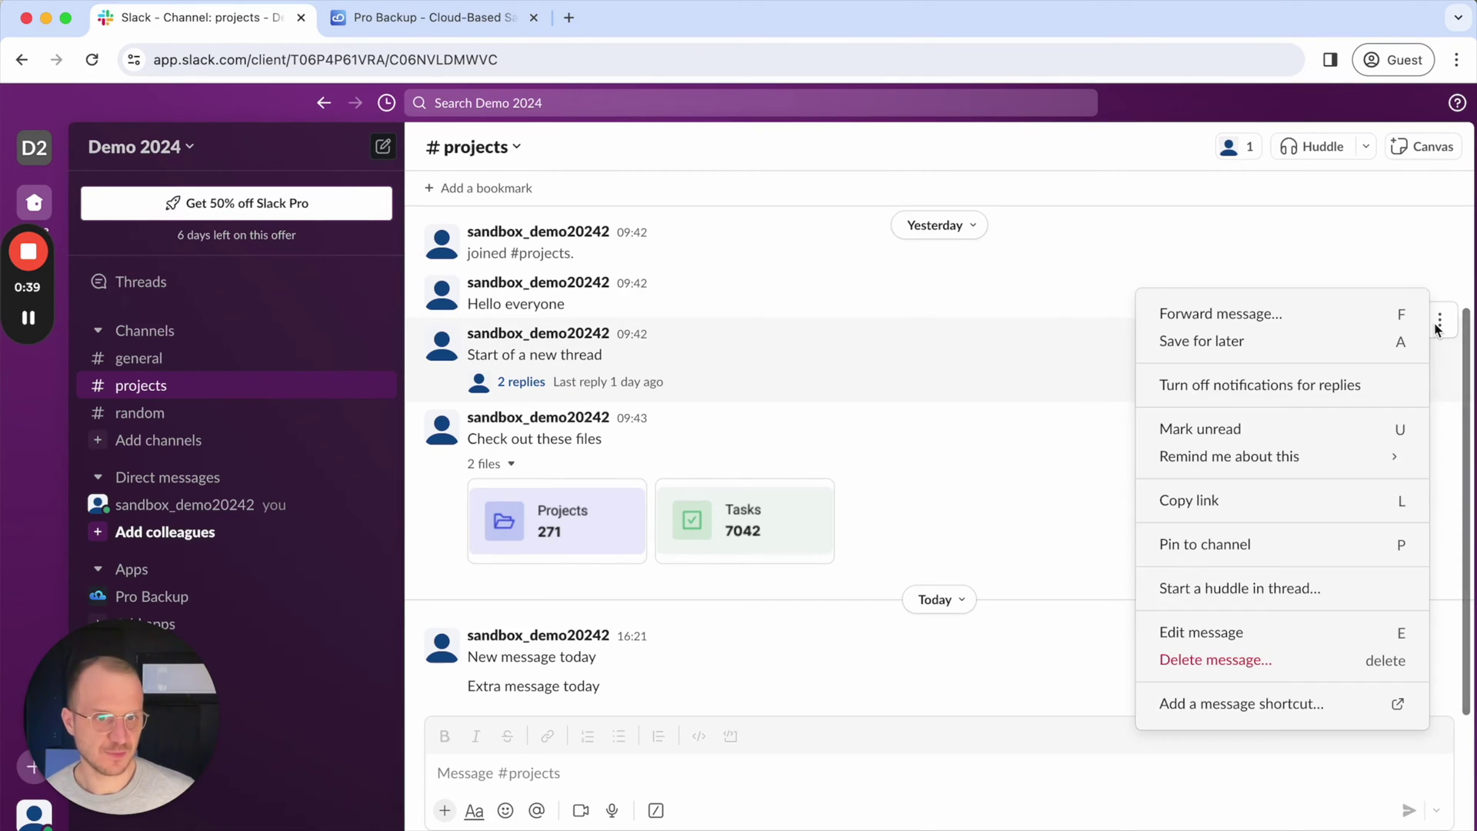
click(1235, 657)
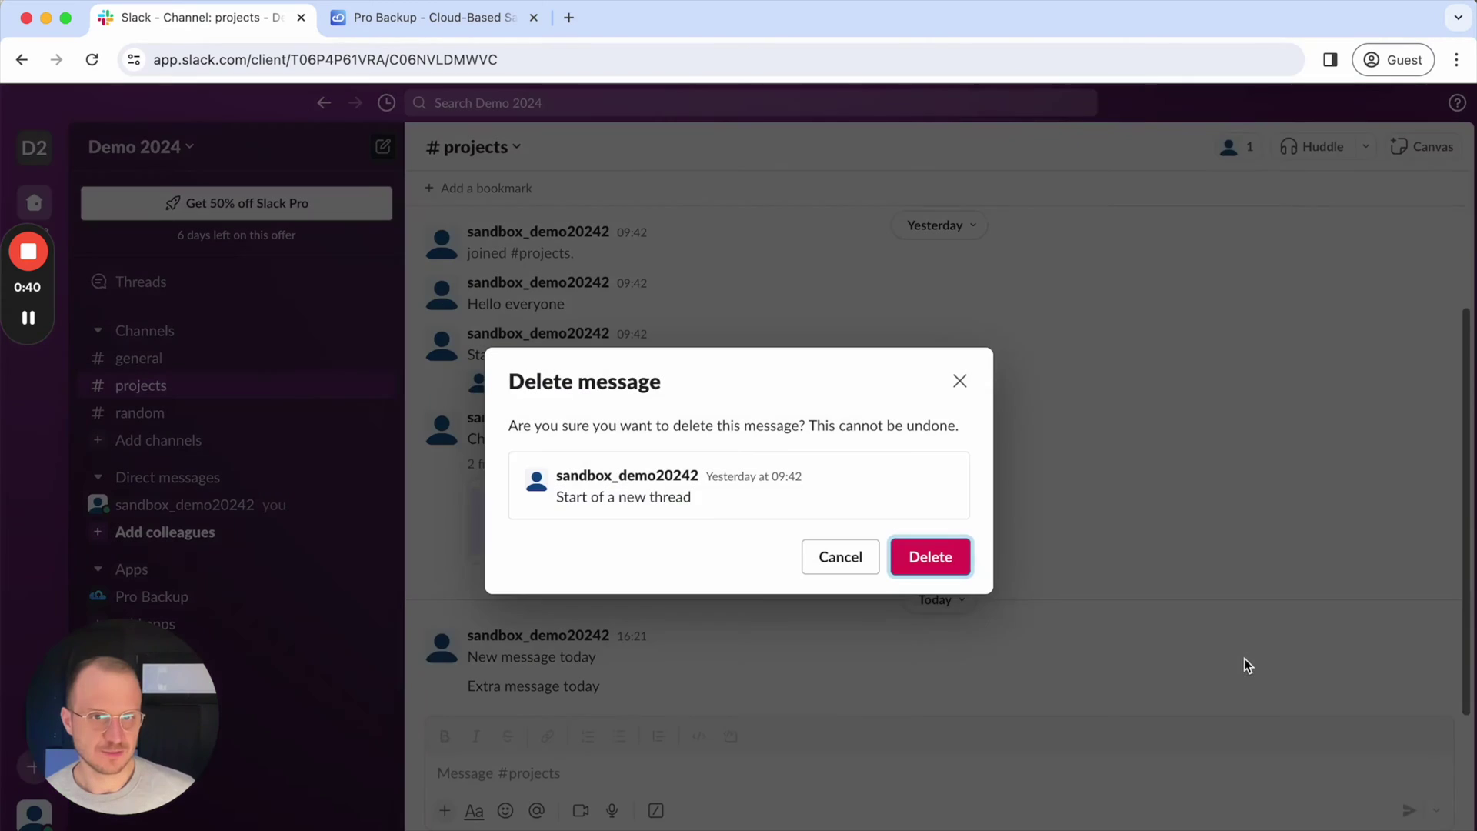
click(951, 560)
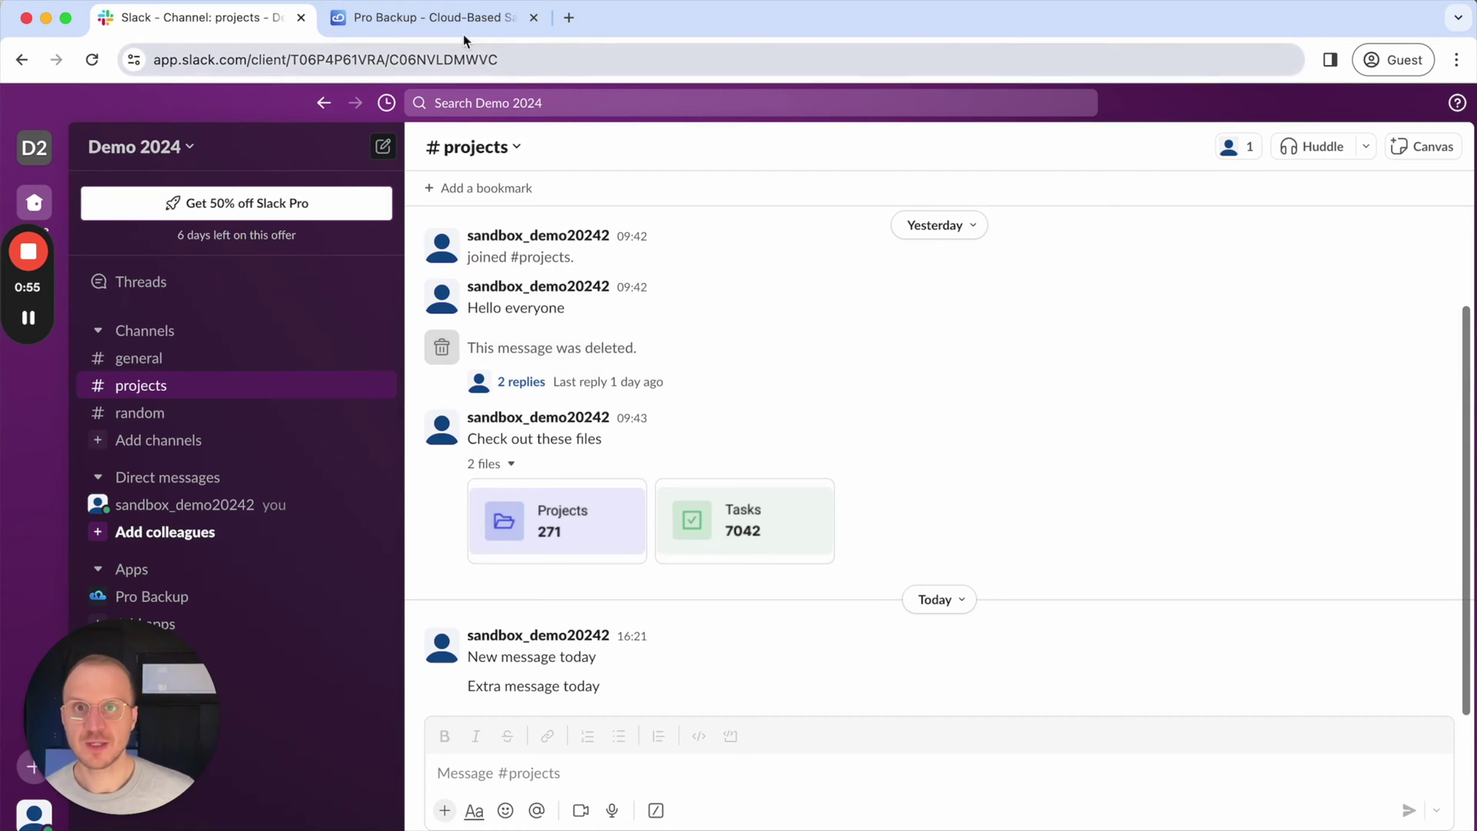
Sign in to Pro Backup, select the Slack workspace account, and open its Backups
click(415, 22)
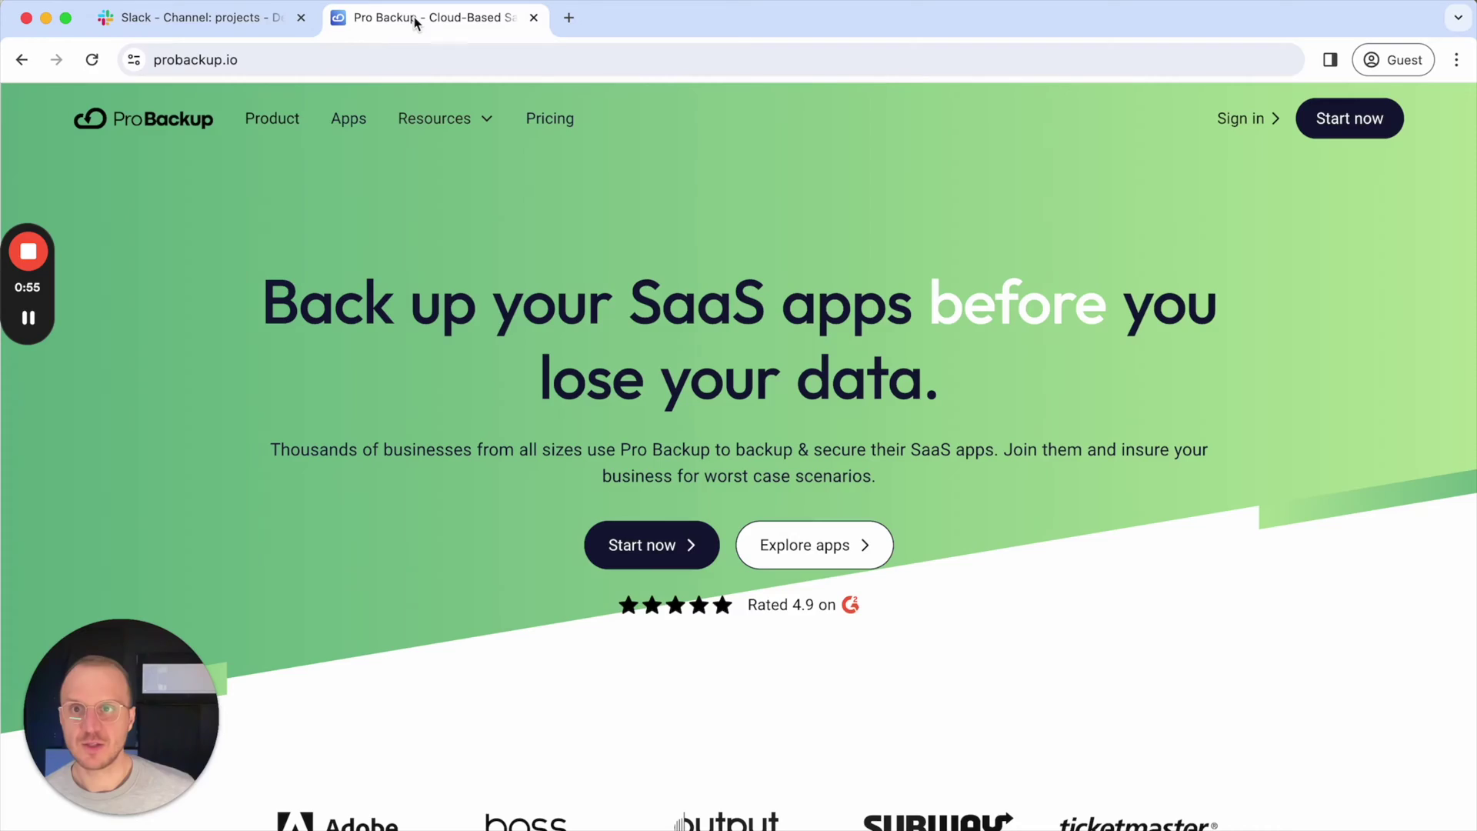
click(1235, 120)
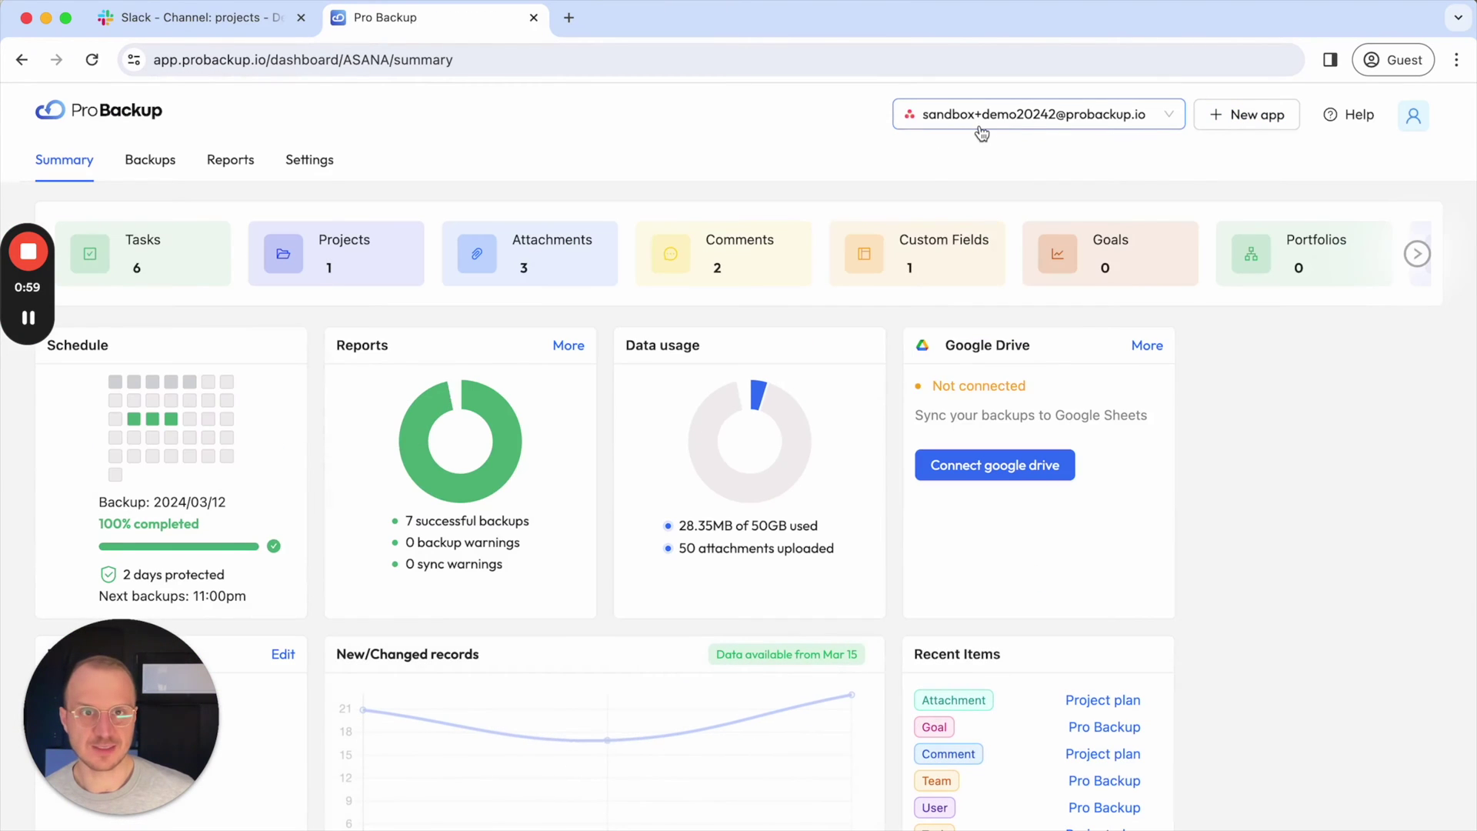
click(1138, 115)
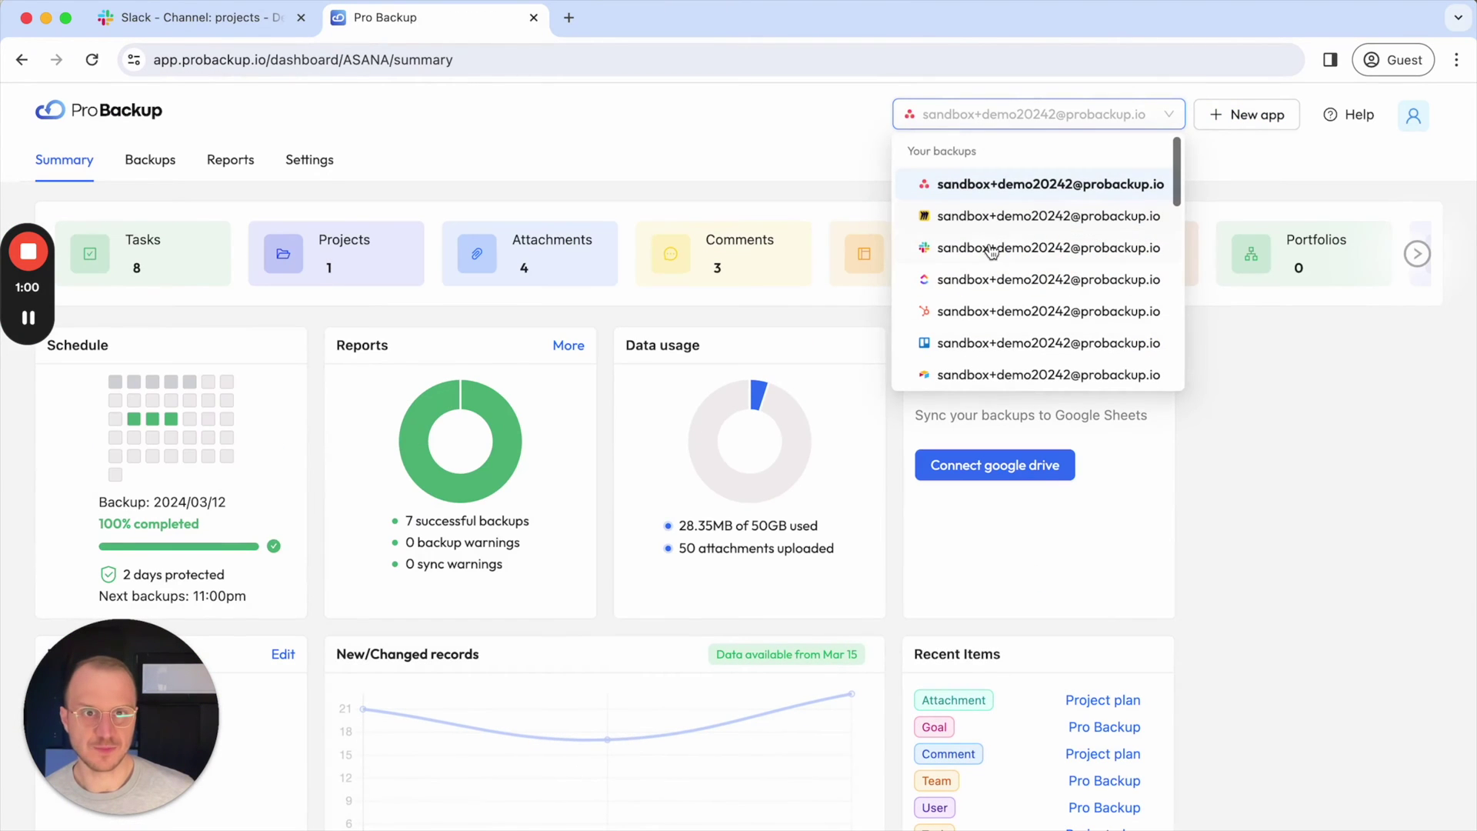
click(940, 250)
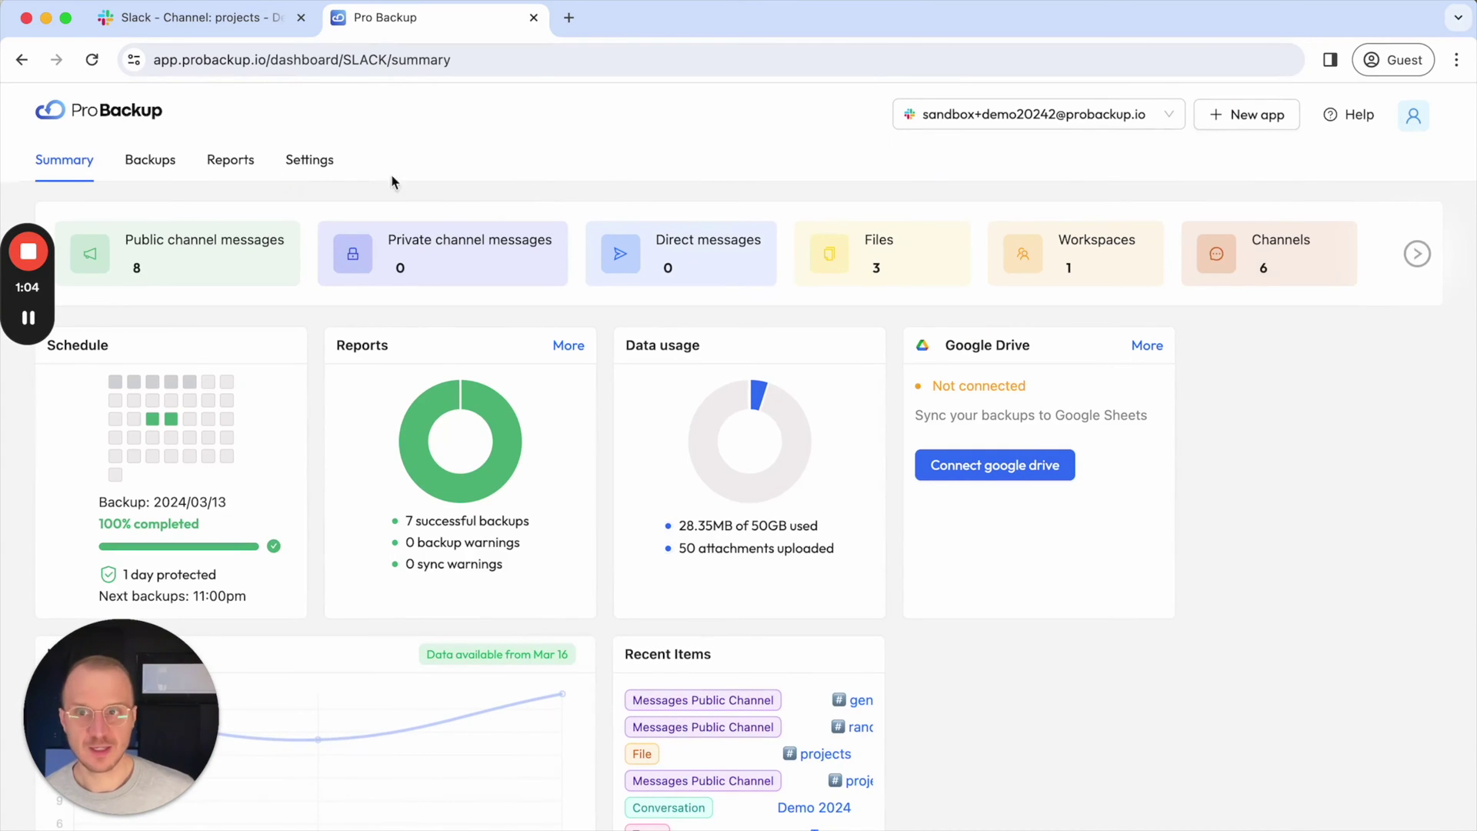
click(150, 166)
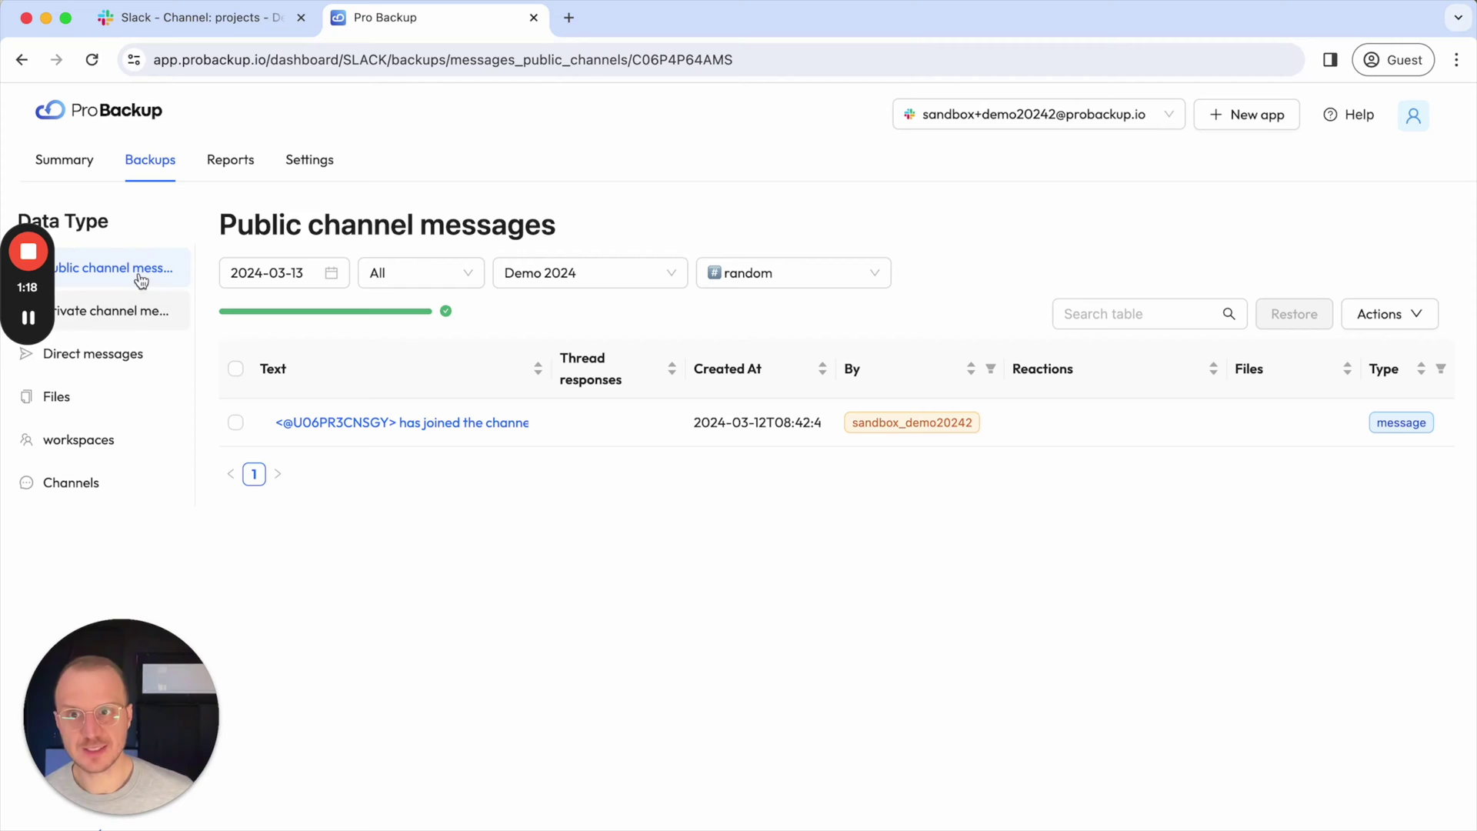
Compare with Slack, then filter Pro Backup's public channel messages to the projects channel
click(223, 19)
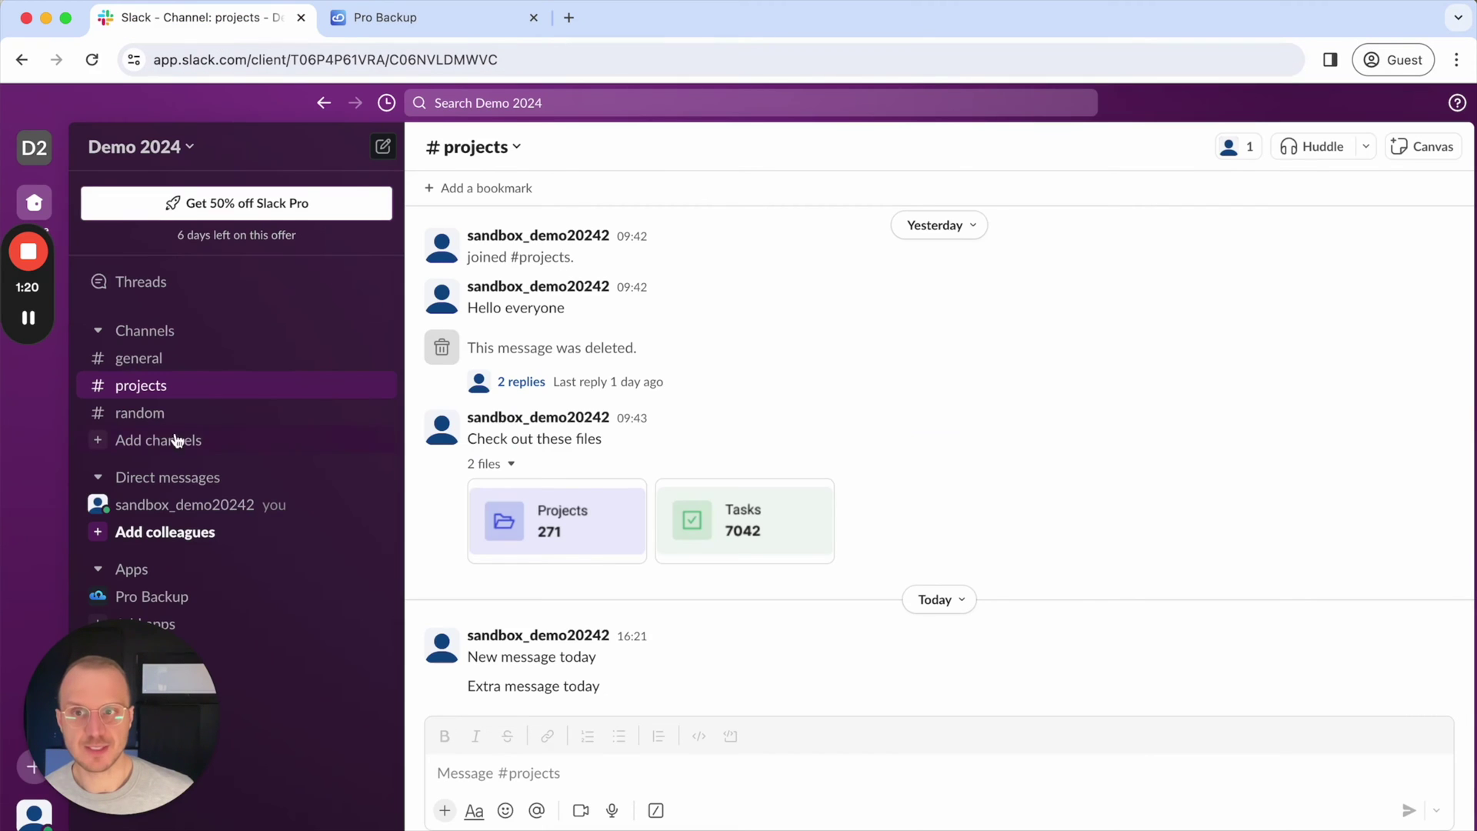
click(400, 18)
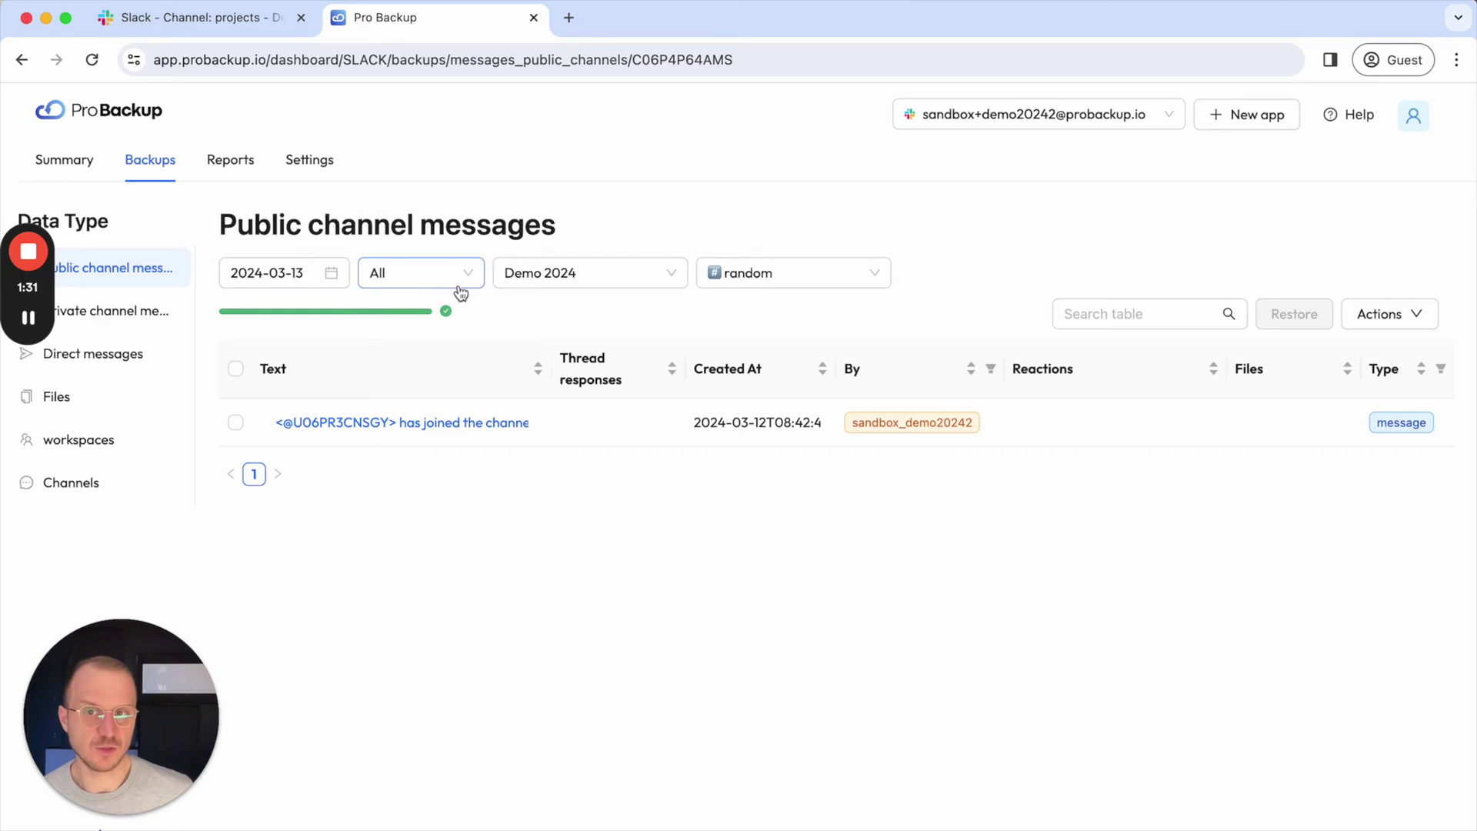
click(761, 274)
click(768, 316)
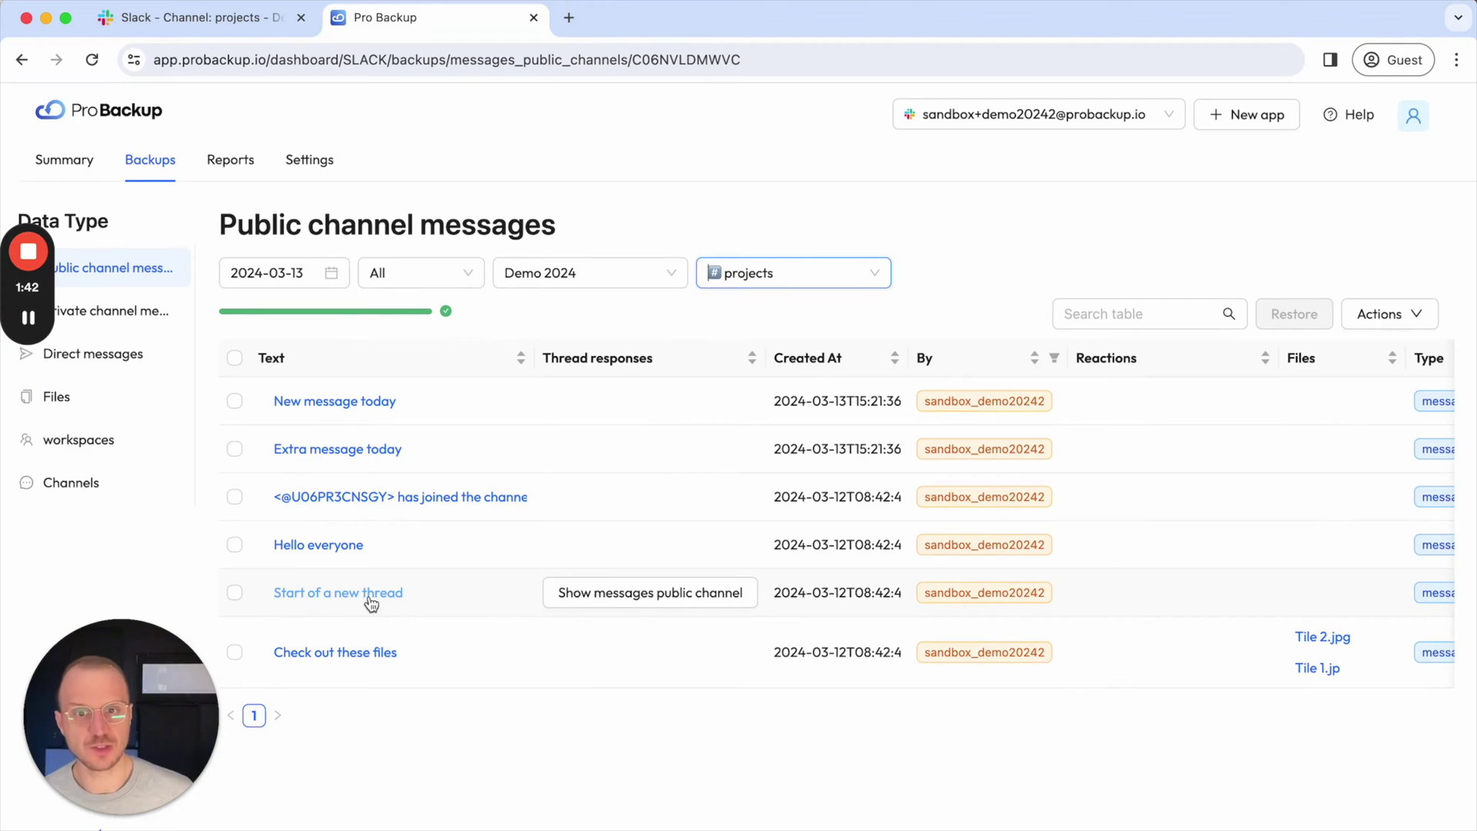
Preview the two backed-up thread replies, then tick 'Start of a new thread' for restoring
click(638, 601)
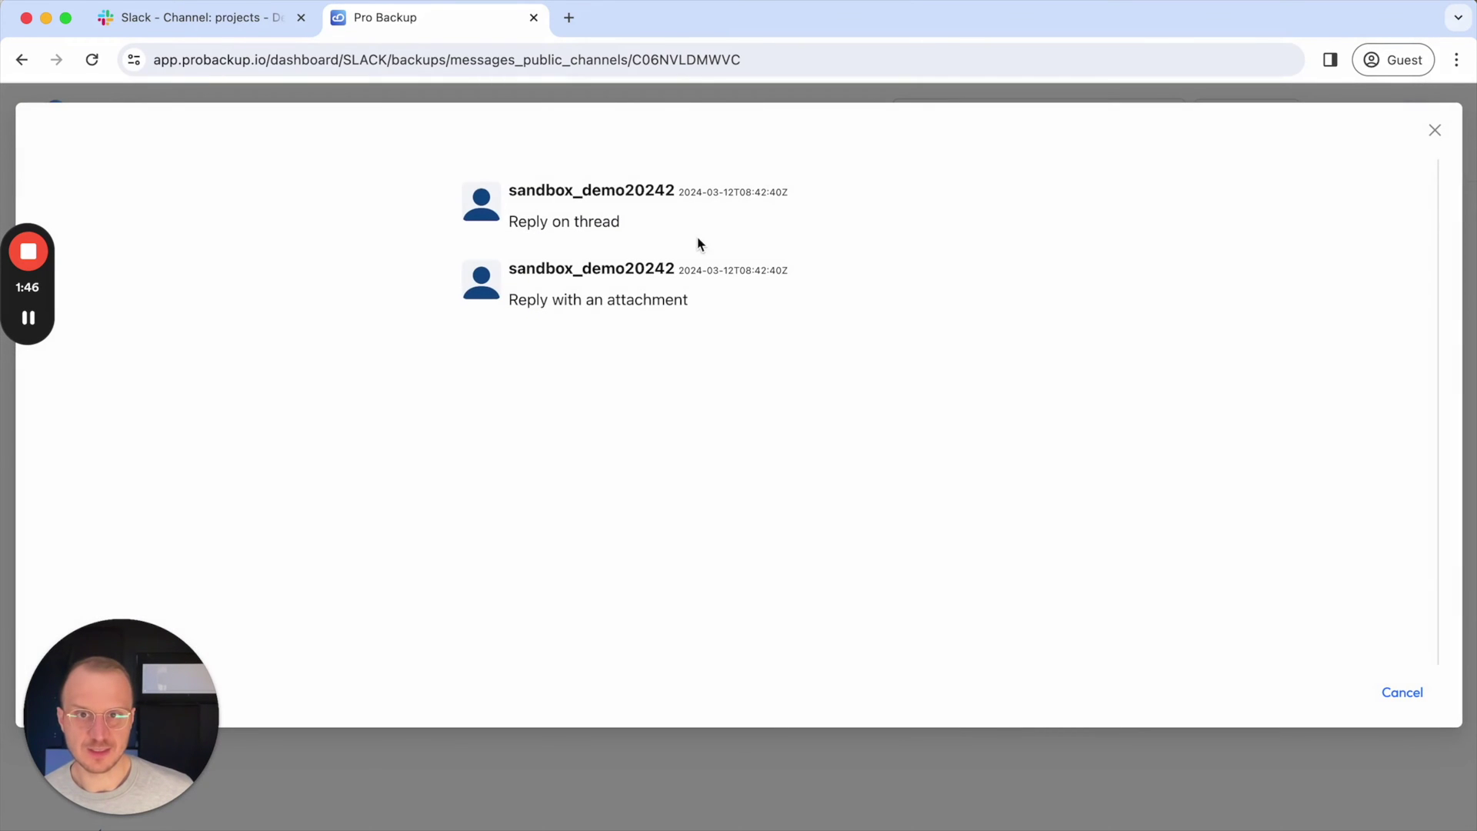
click(1435, 130)
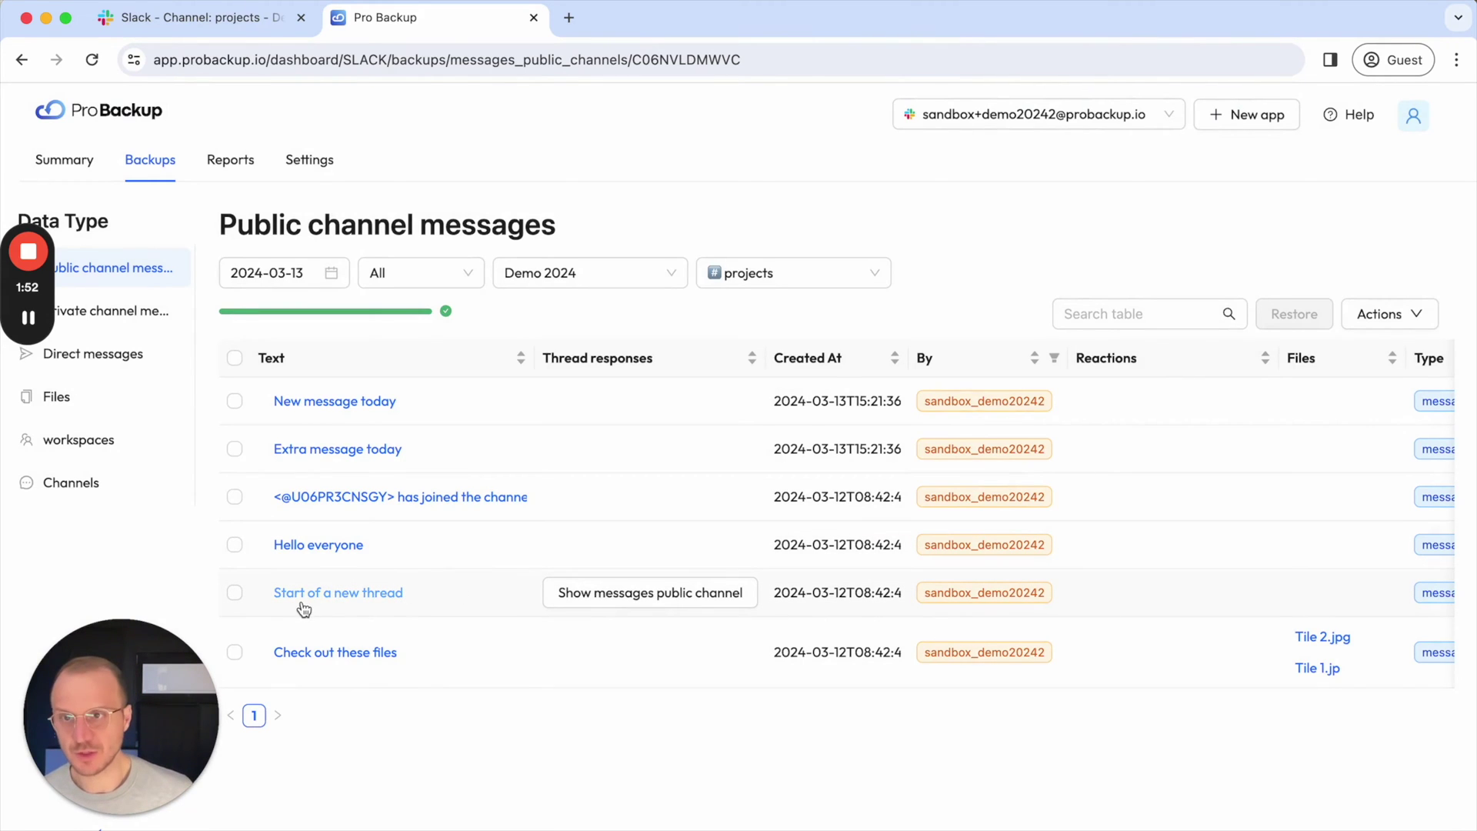
click(235, 593)
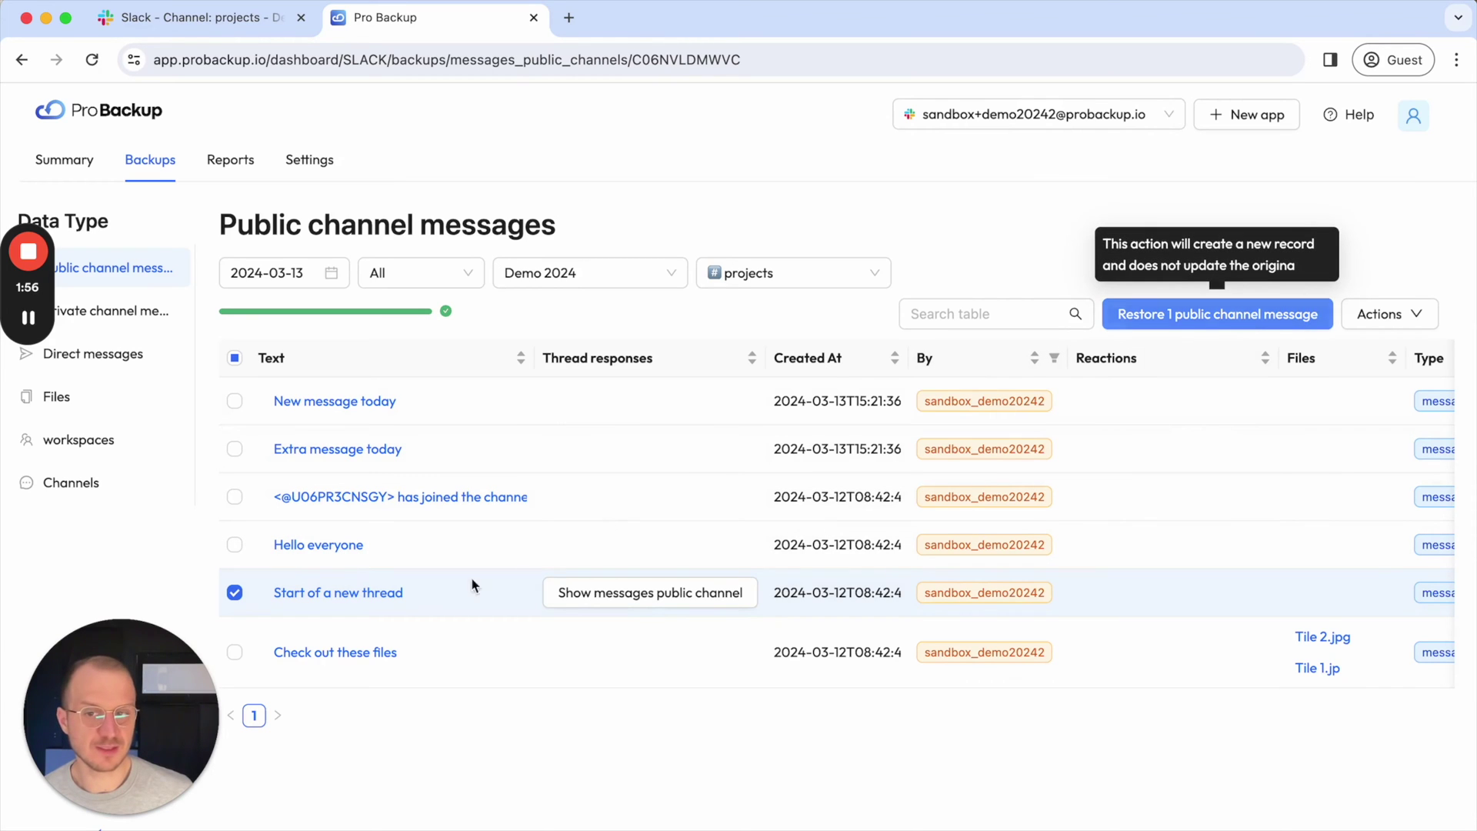
Review the stored backup details of 'Start of a new thread', keeping it ticked for restore
click(234, 593)
click(339, 593)
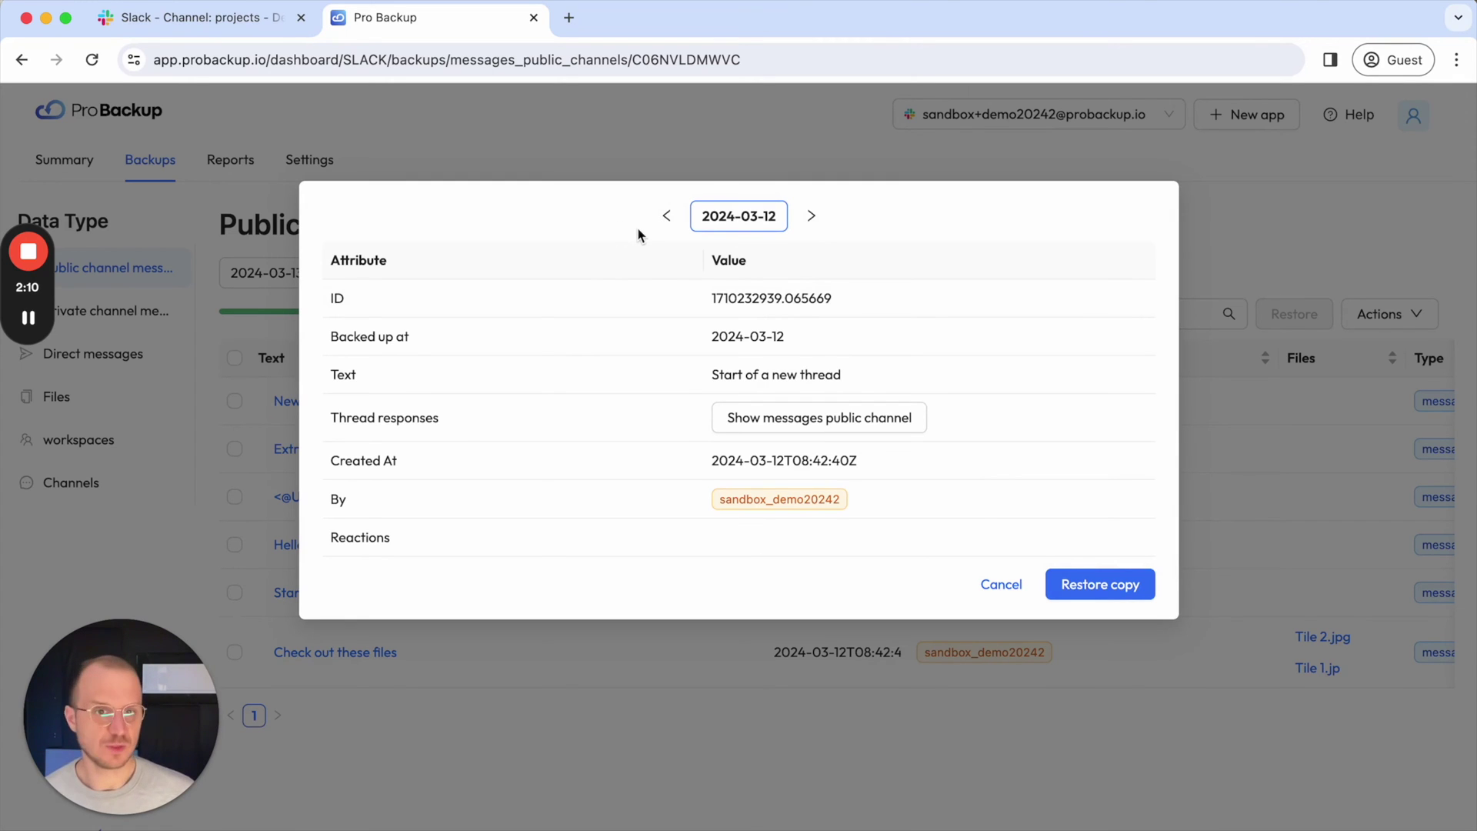
click(1265, 409)
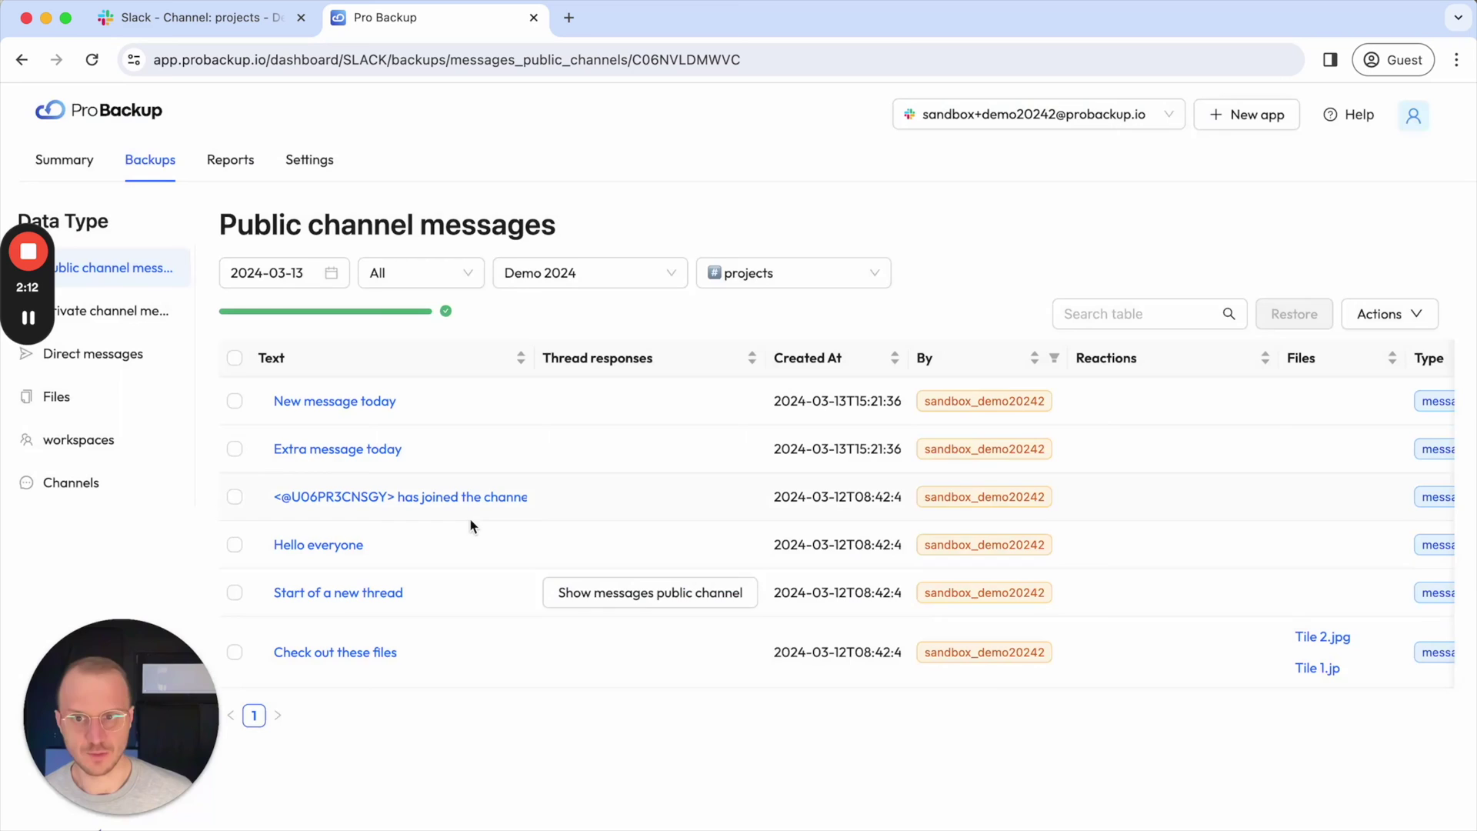
click(235, 592)
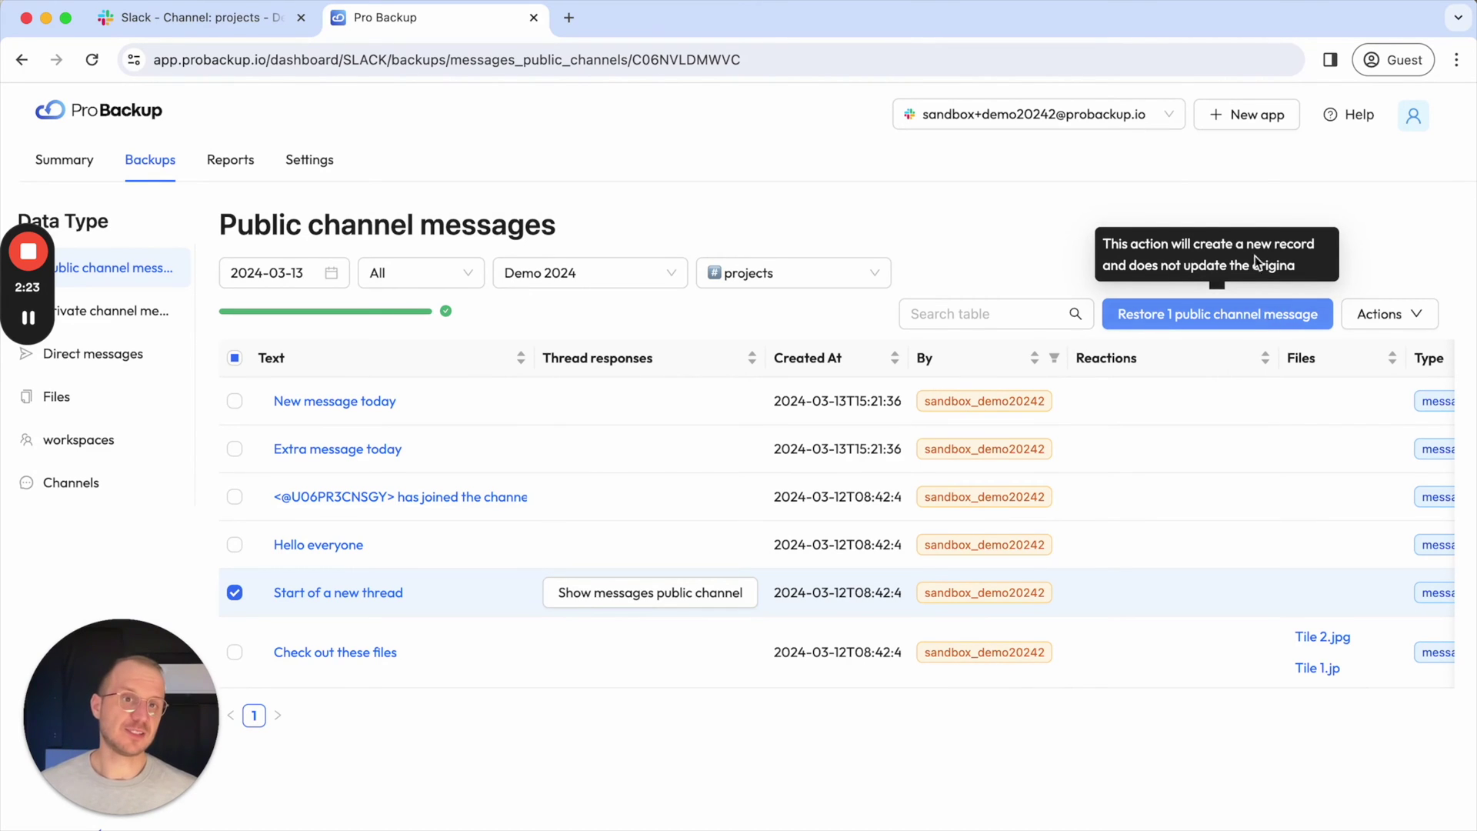
Restore the one selected channel message and follow it in the restore reports
click(1211, 329)
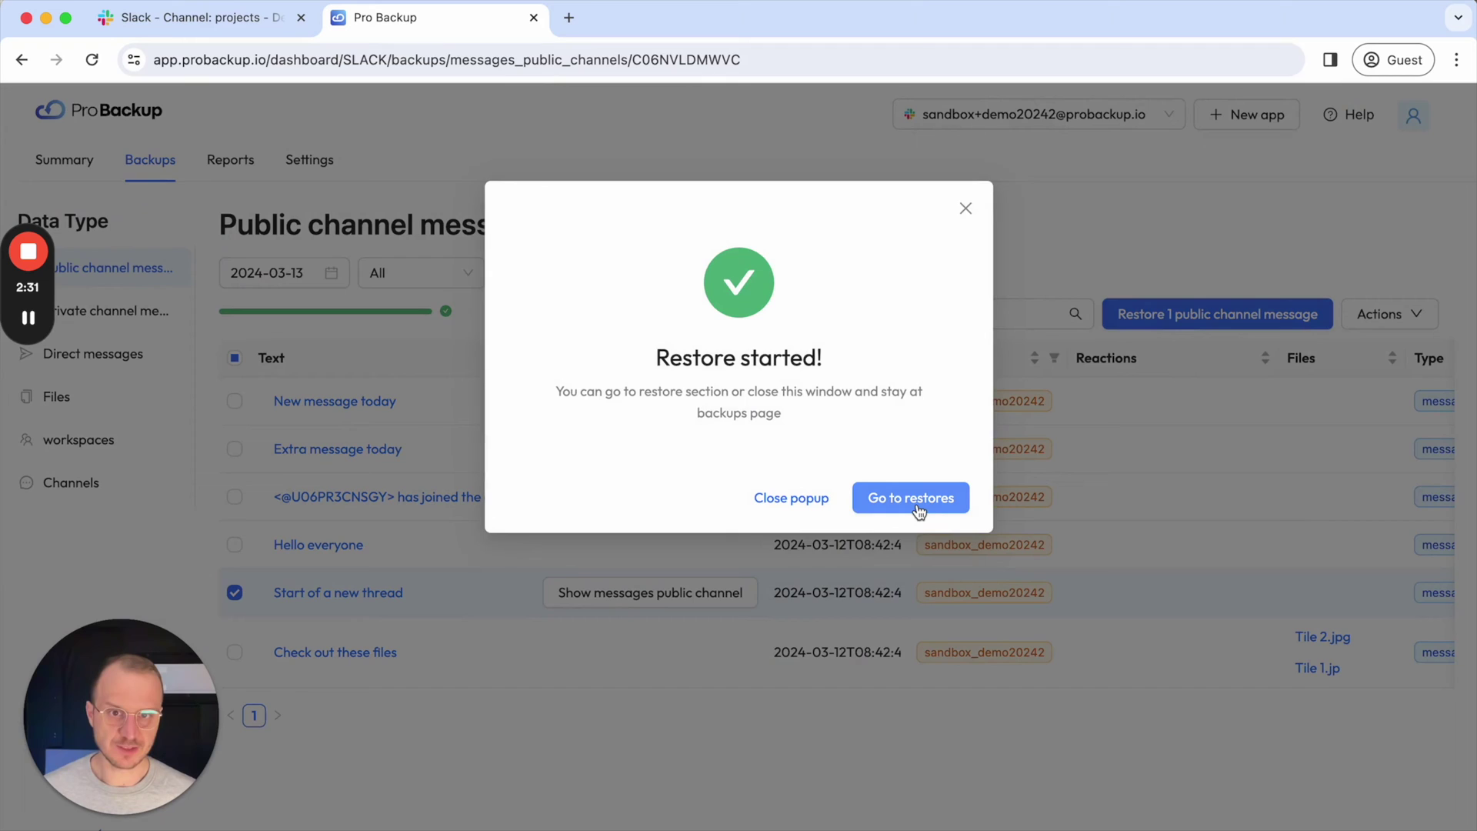
click(915, 499)
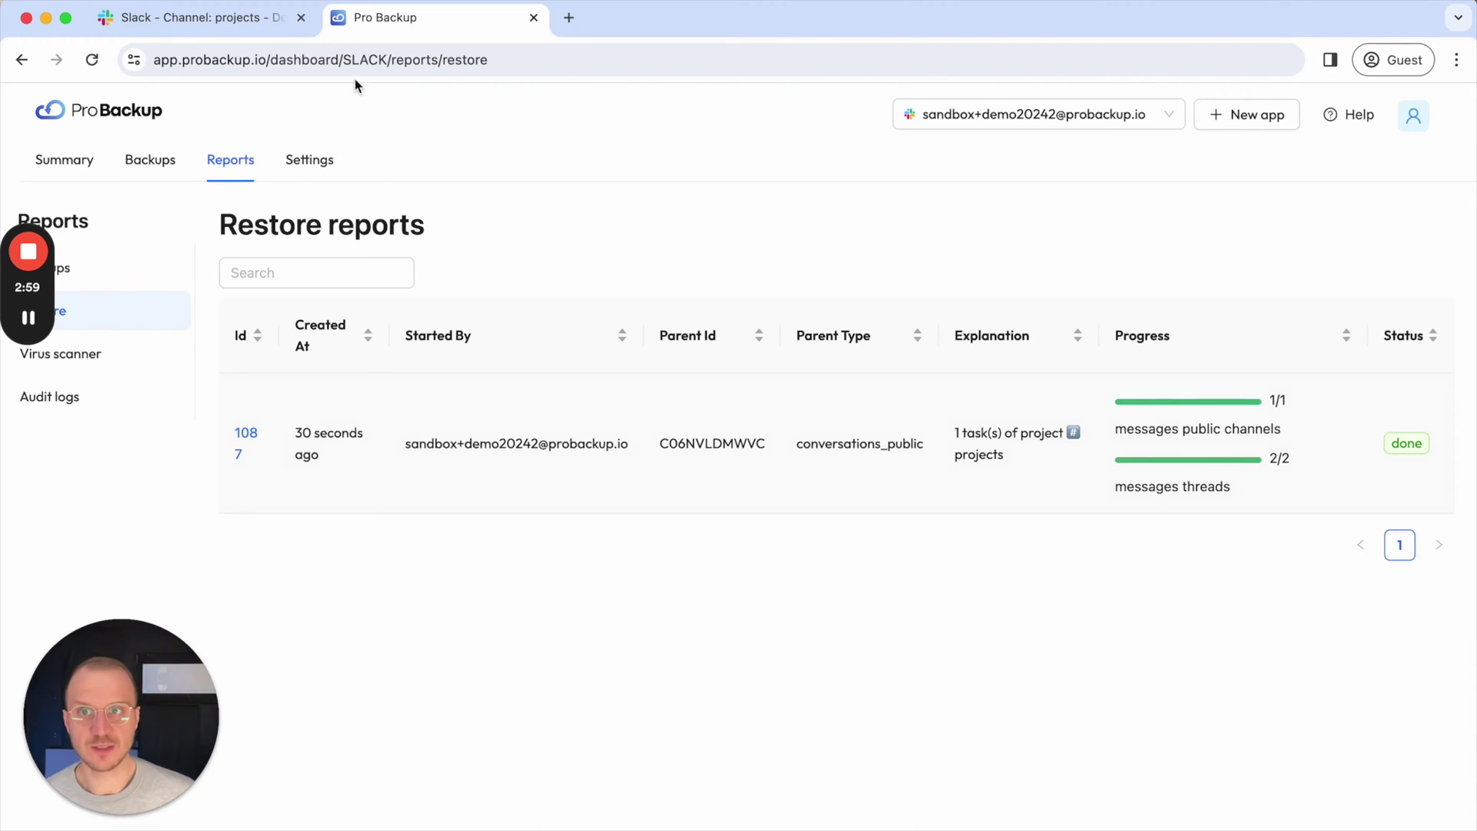
In Slack, open the two replies under the restored 'Start of a new thread'
click(217, 19)
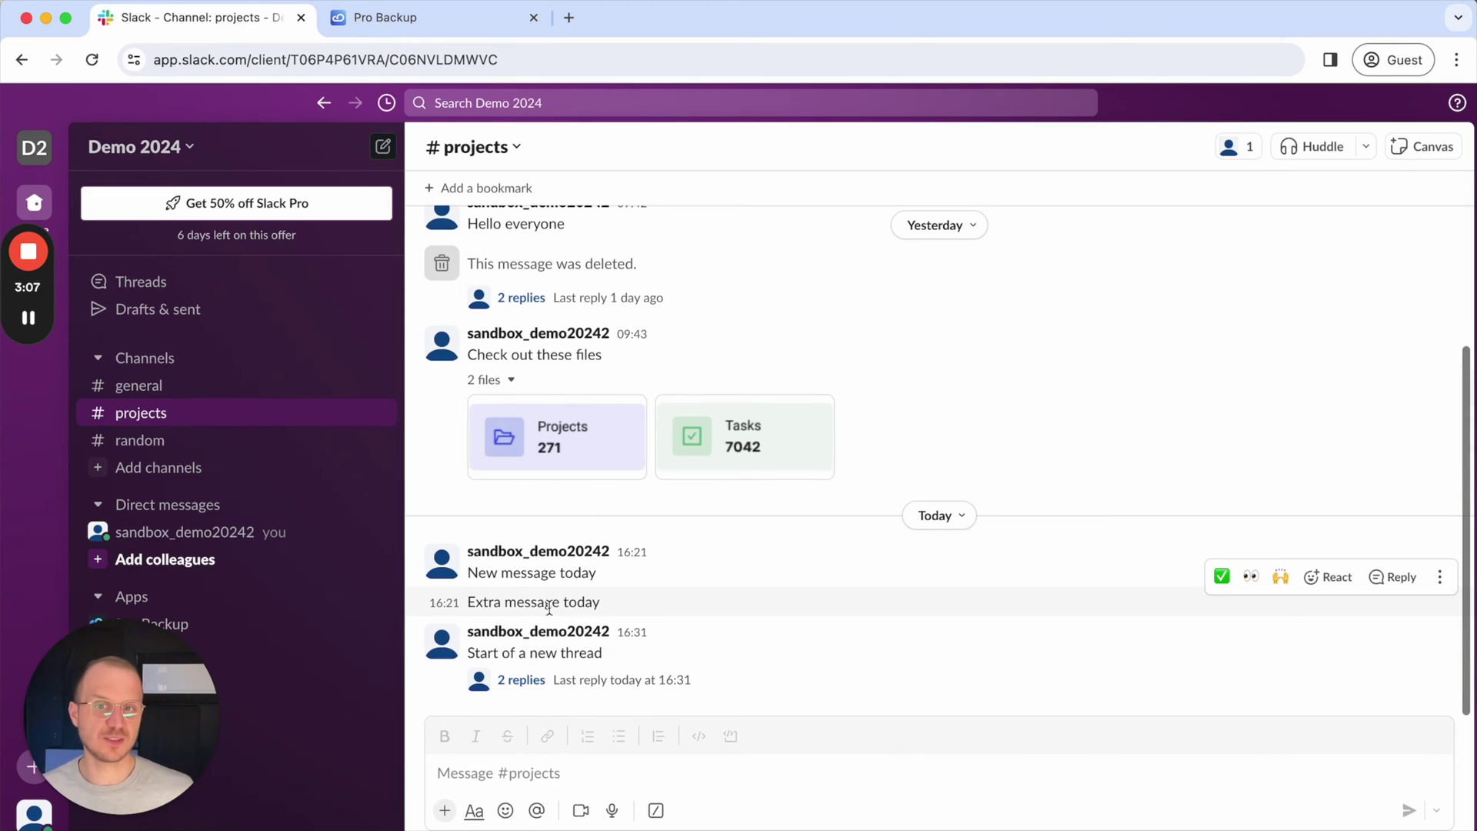
mouse_move(739, 653)
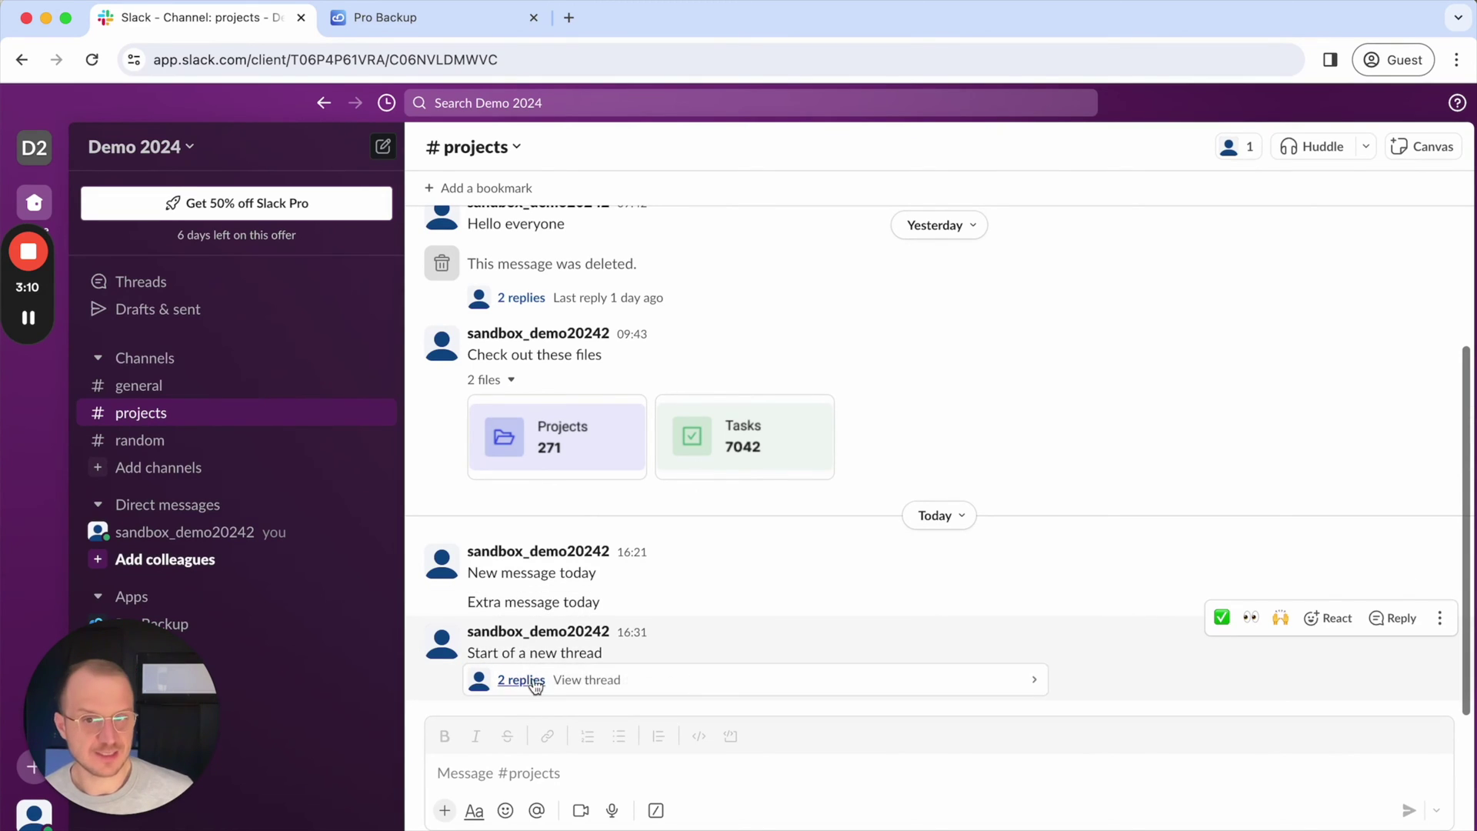
click(530, 681)
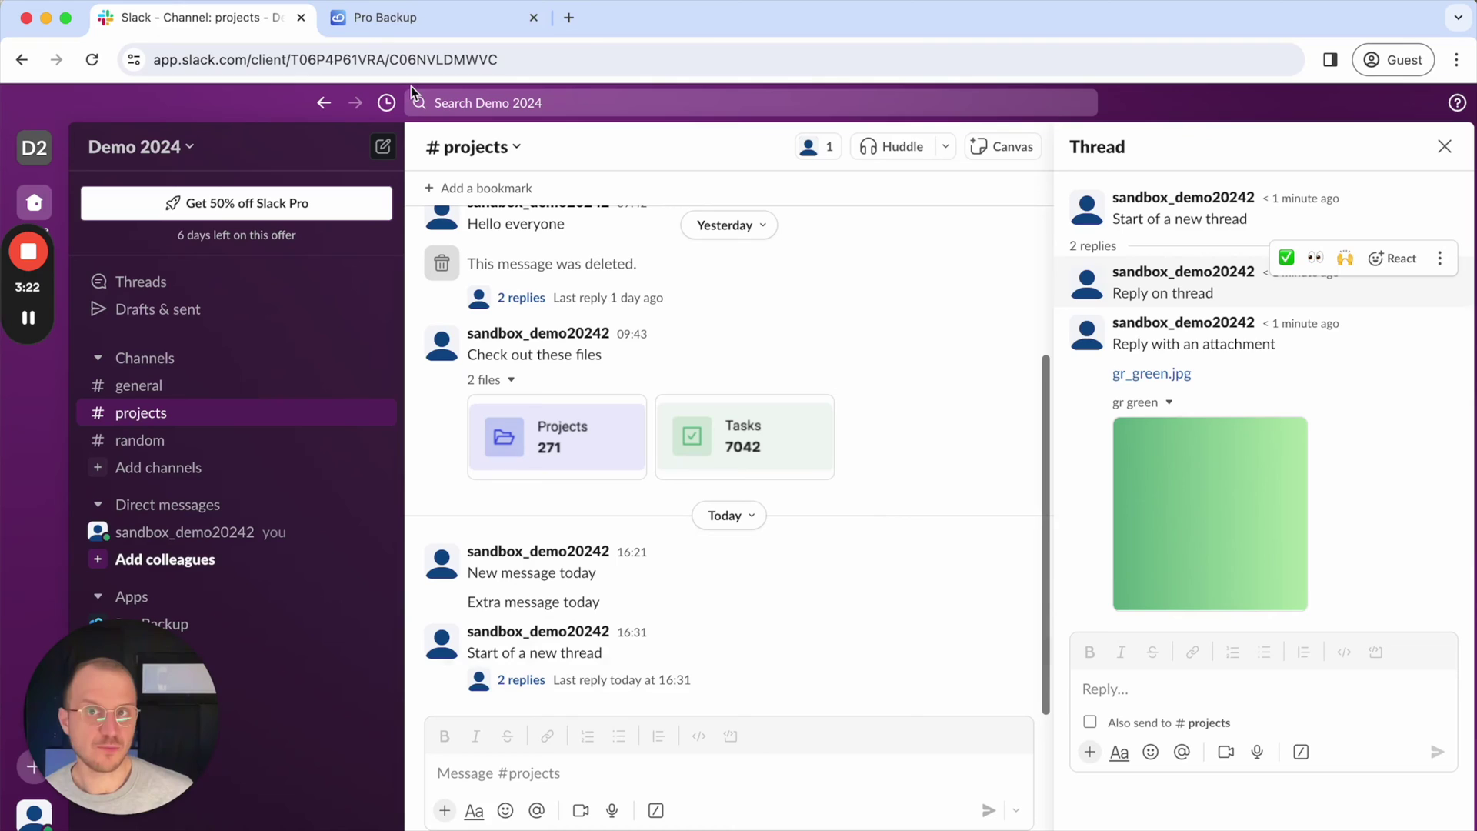
Reopen Pro Backup's Backups and filter public channel messages to projects
click(377, 17)
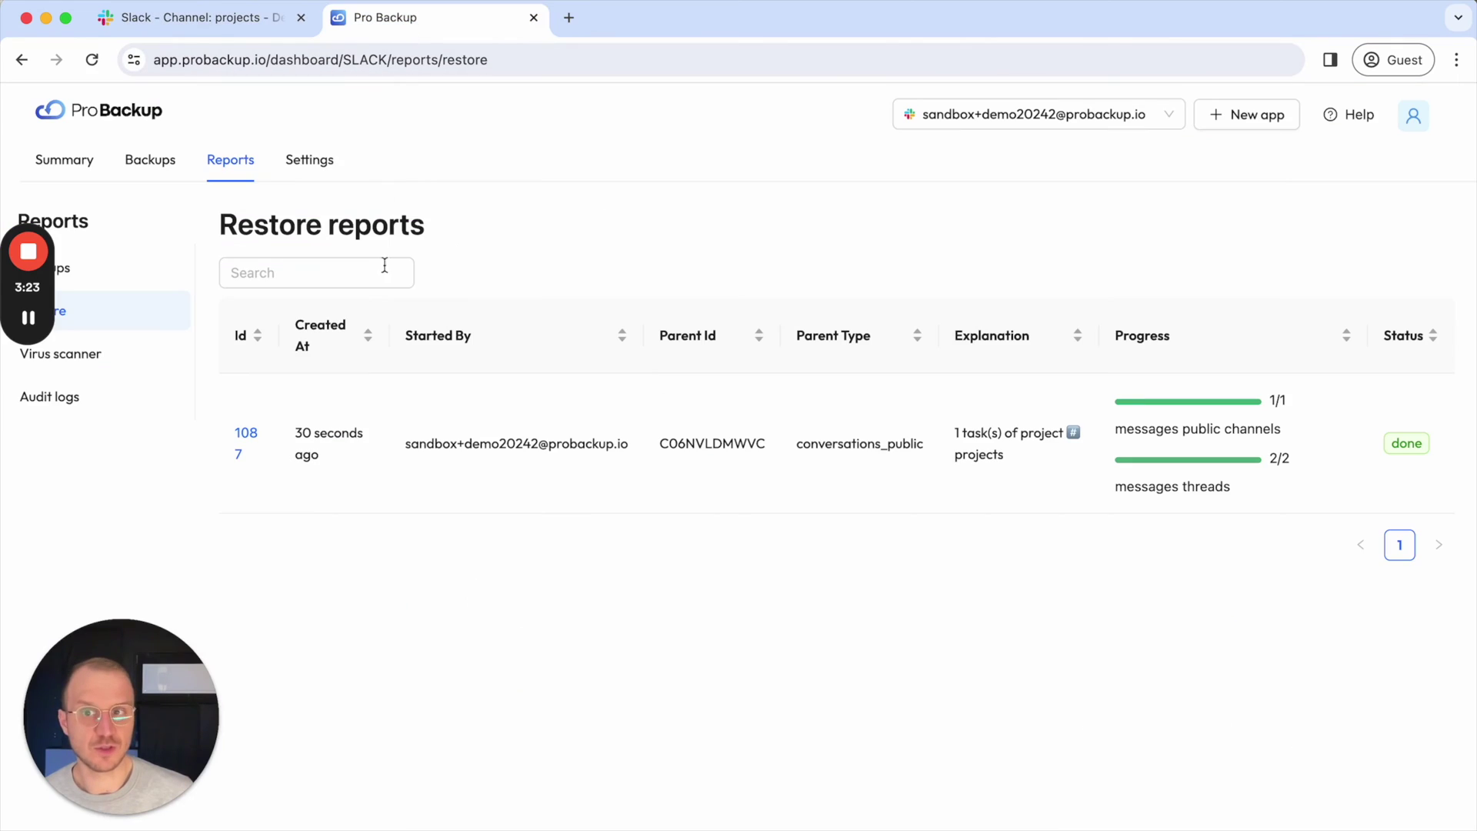
click(152, 163)
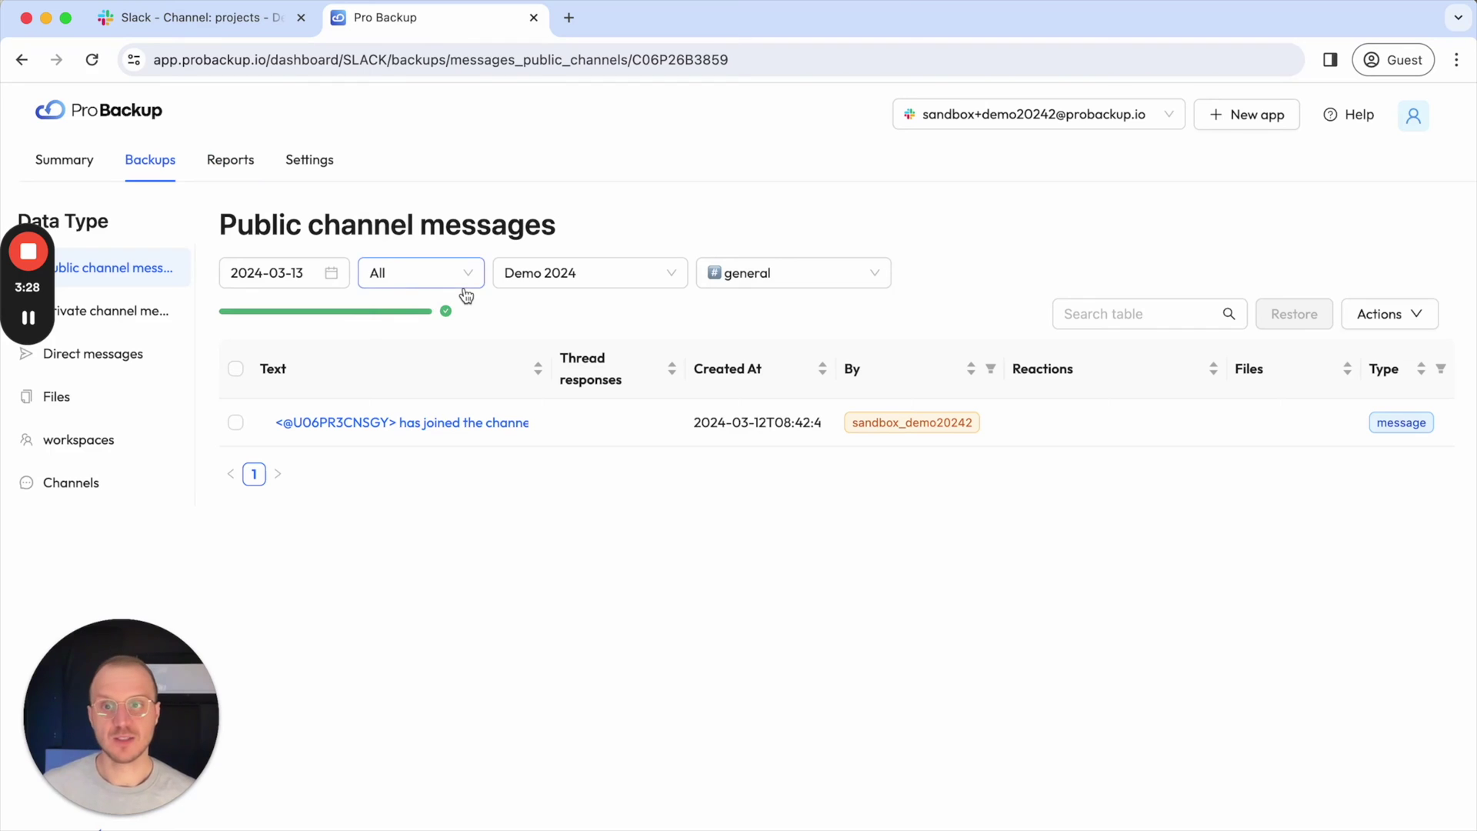
click(739, 275)
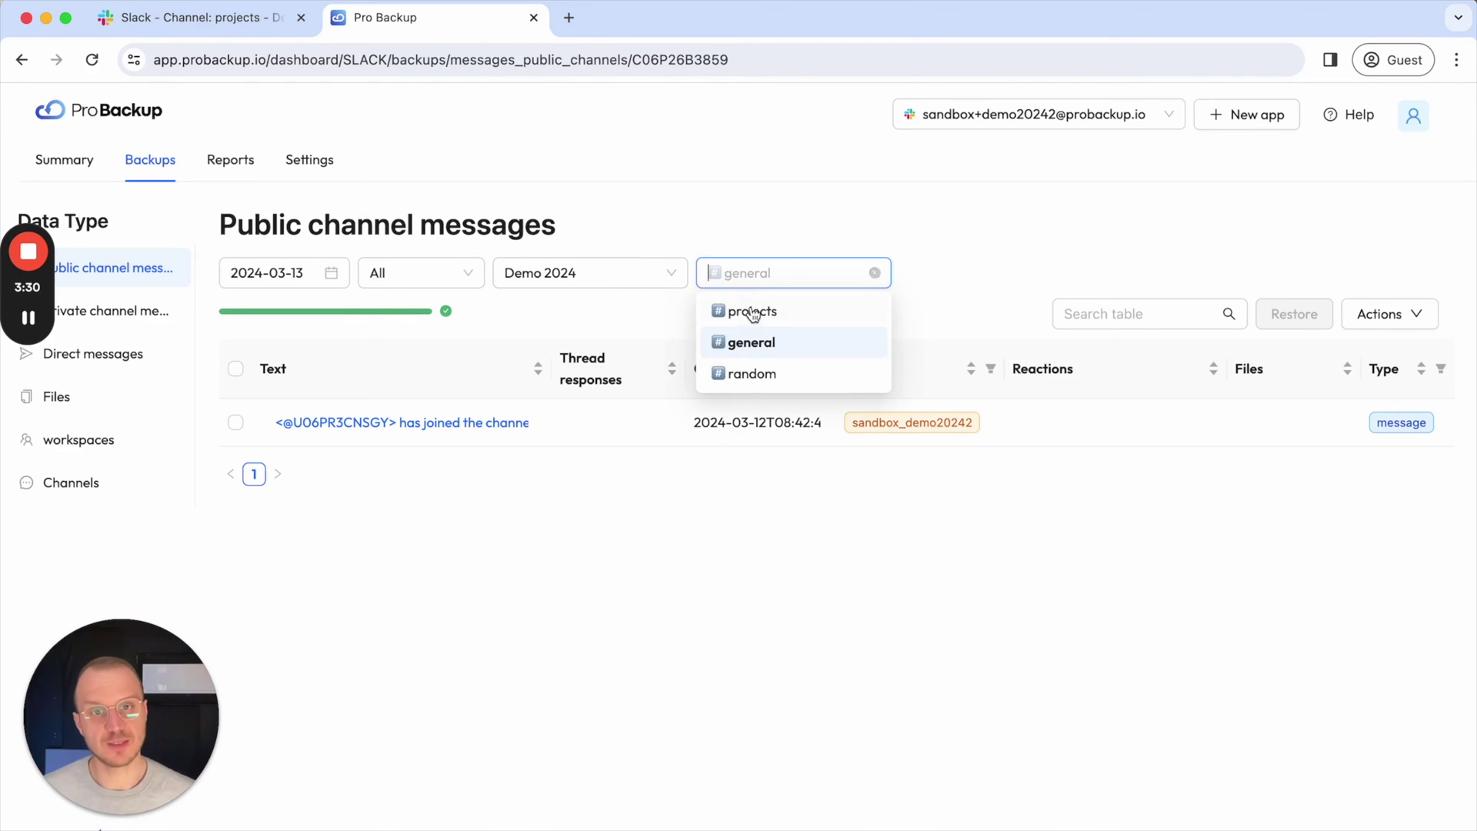
click(752, 313)
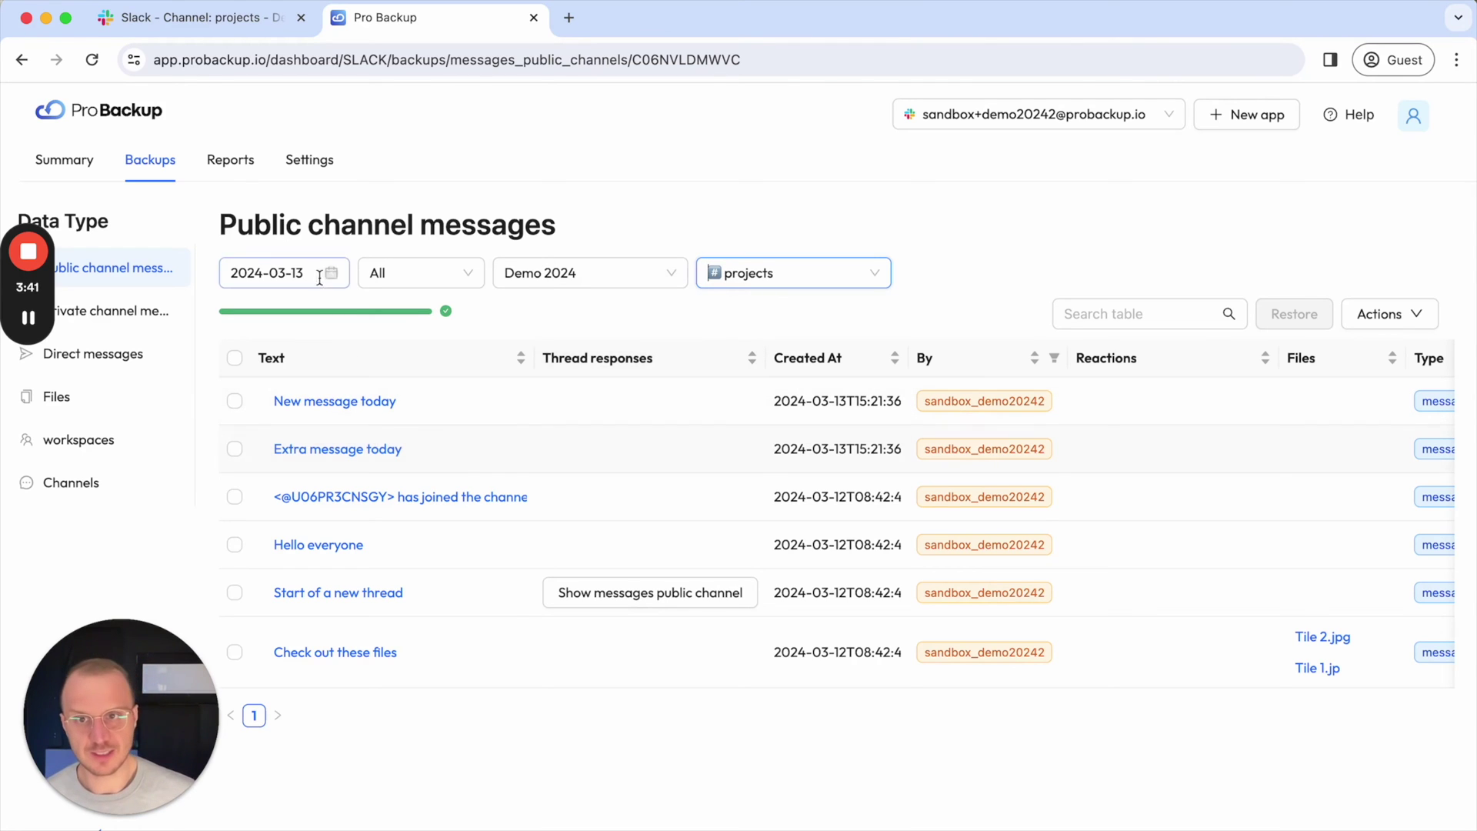
Confirm the backup date stays 2024-03-13, then compare against Slack
click(296, 273)
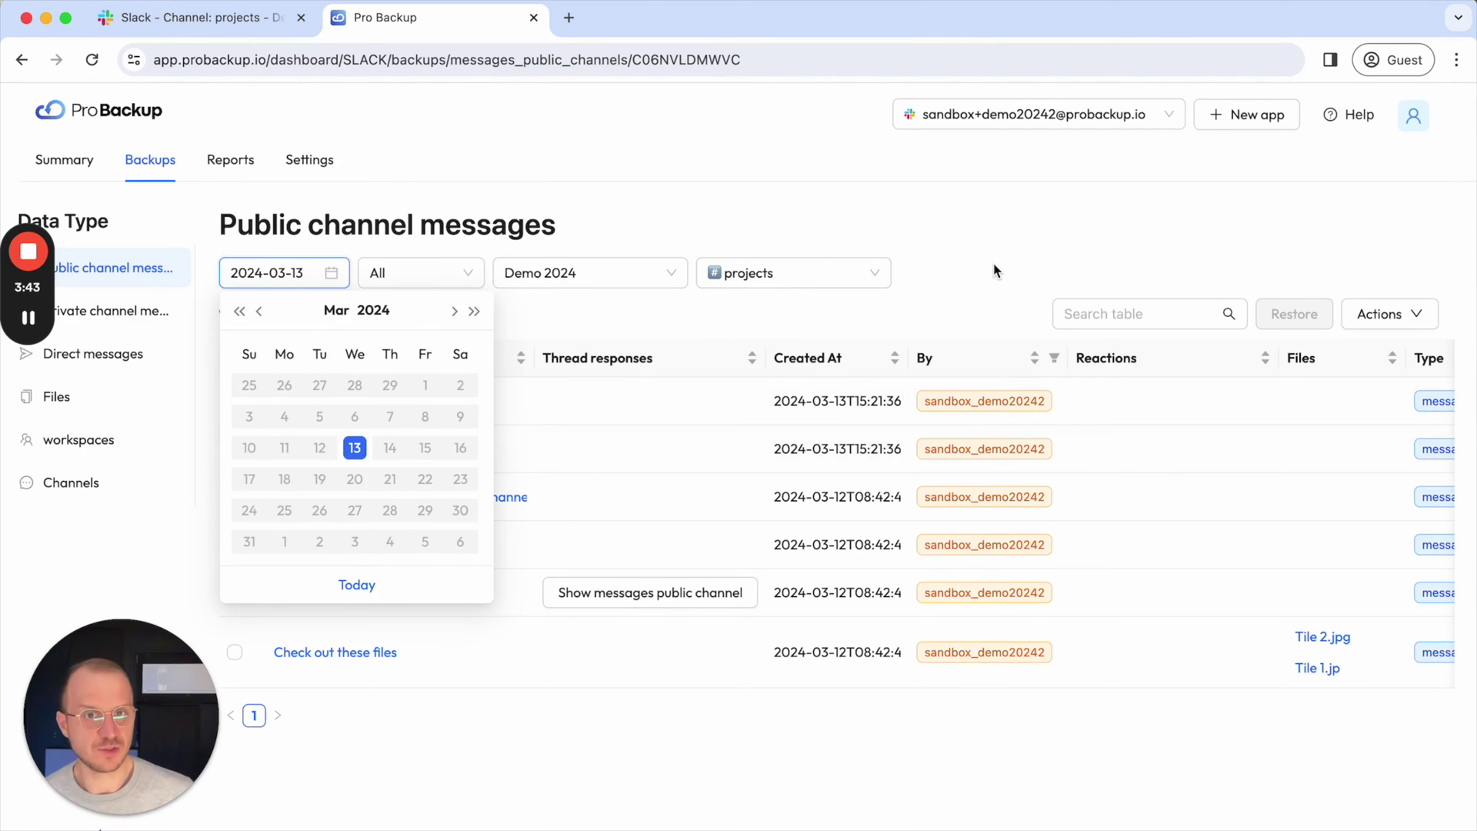
click(600, 456)
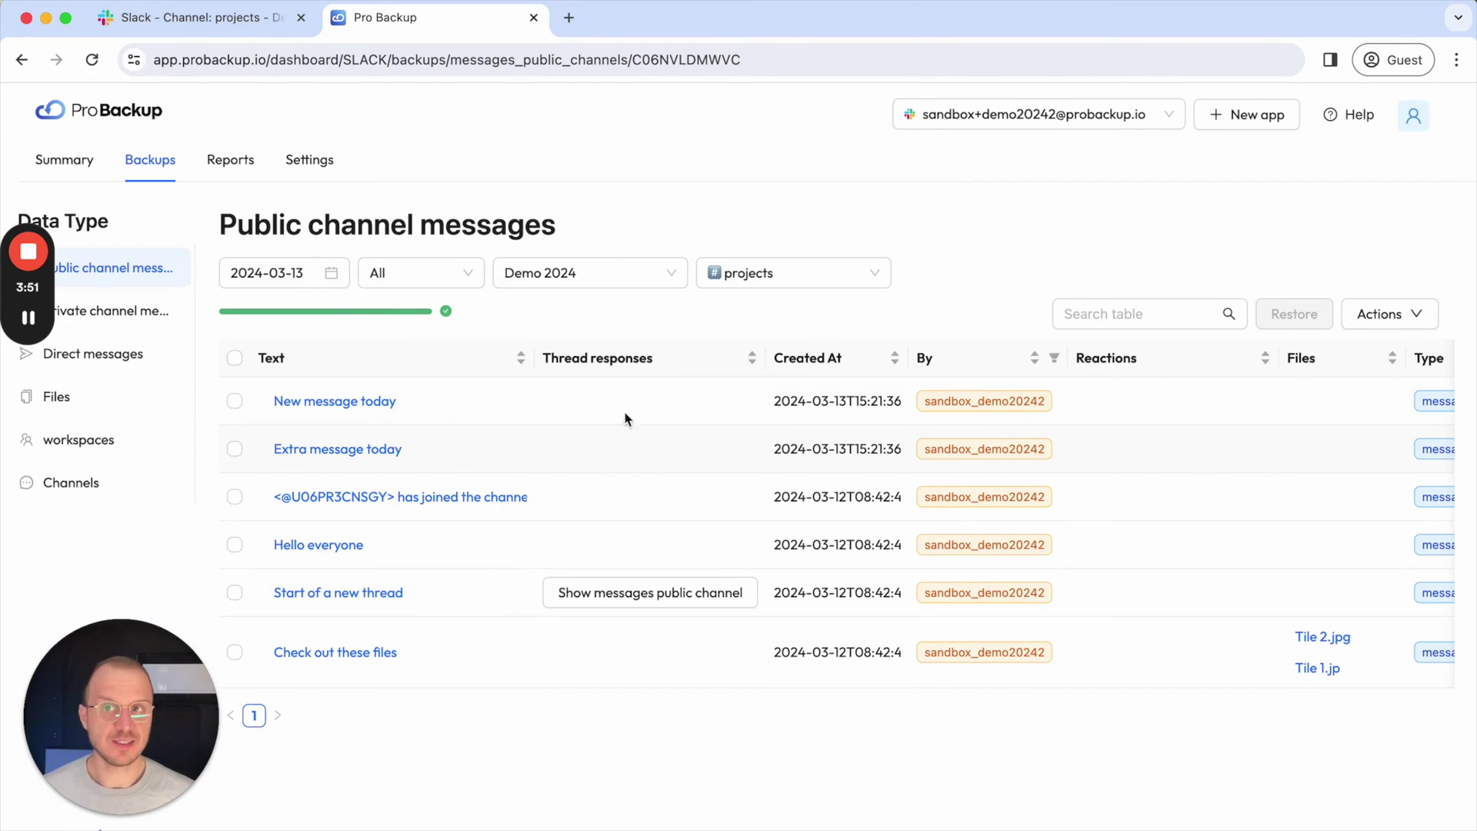
click(277, 19)
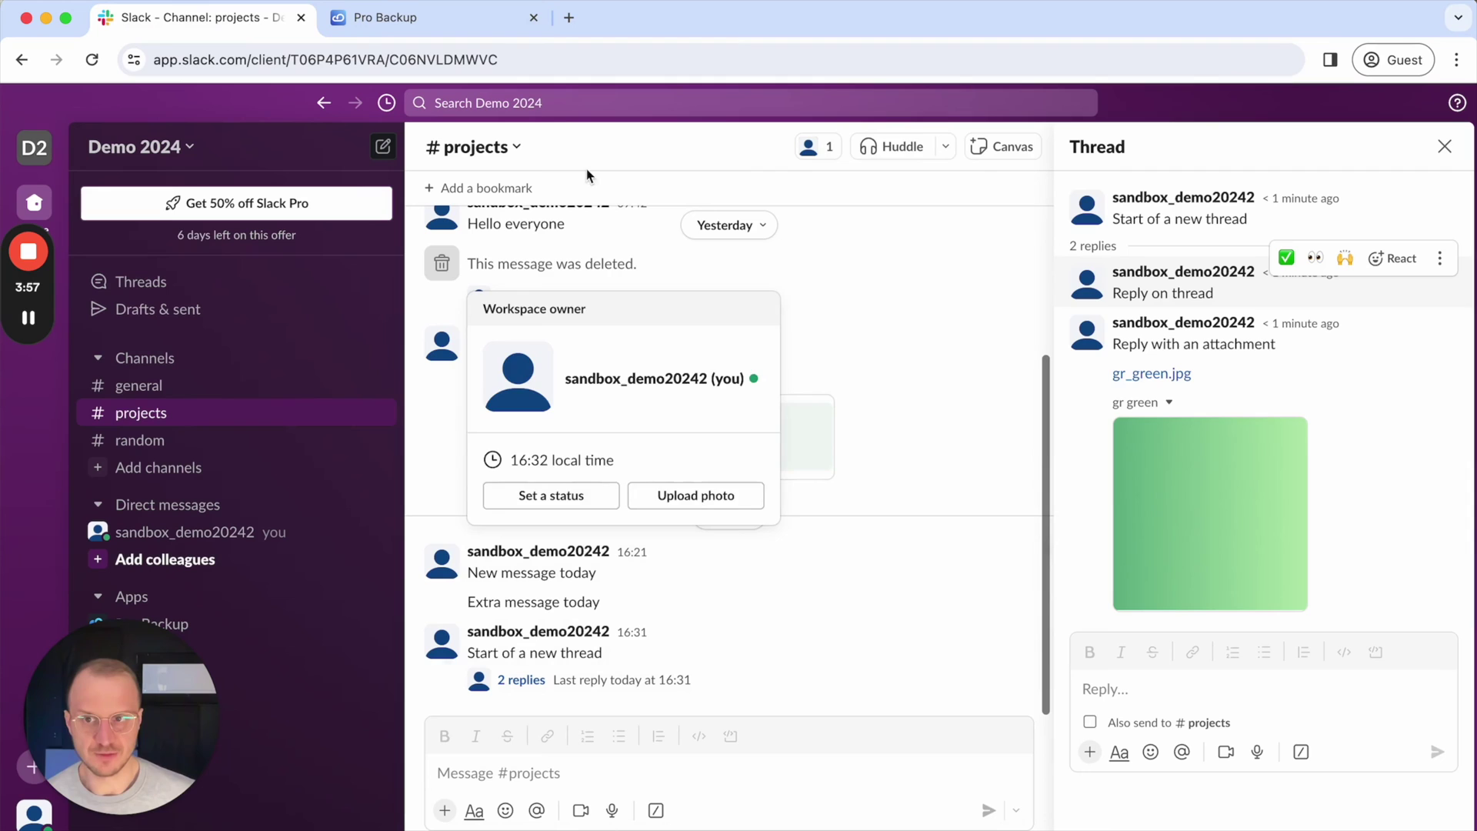
In Pro Backup's Channels backup, tick the projects channel and restore it
click(430, 29)
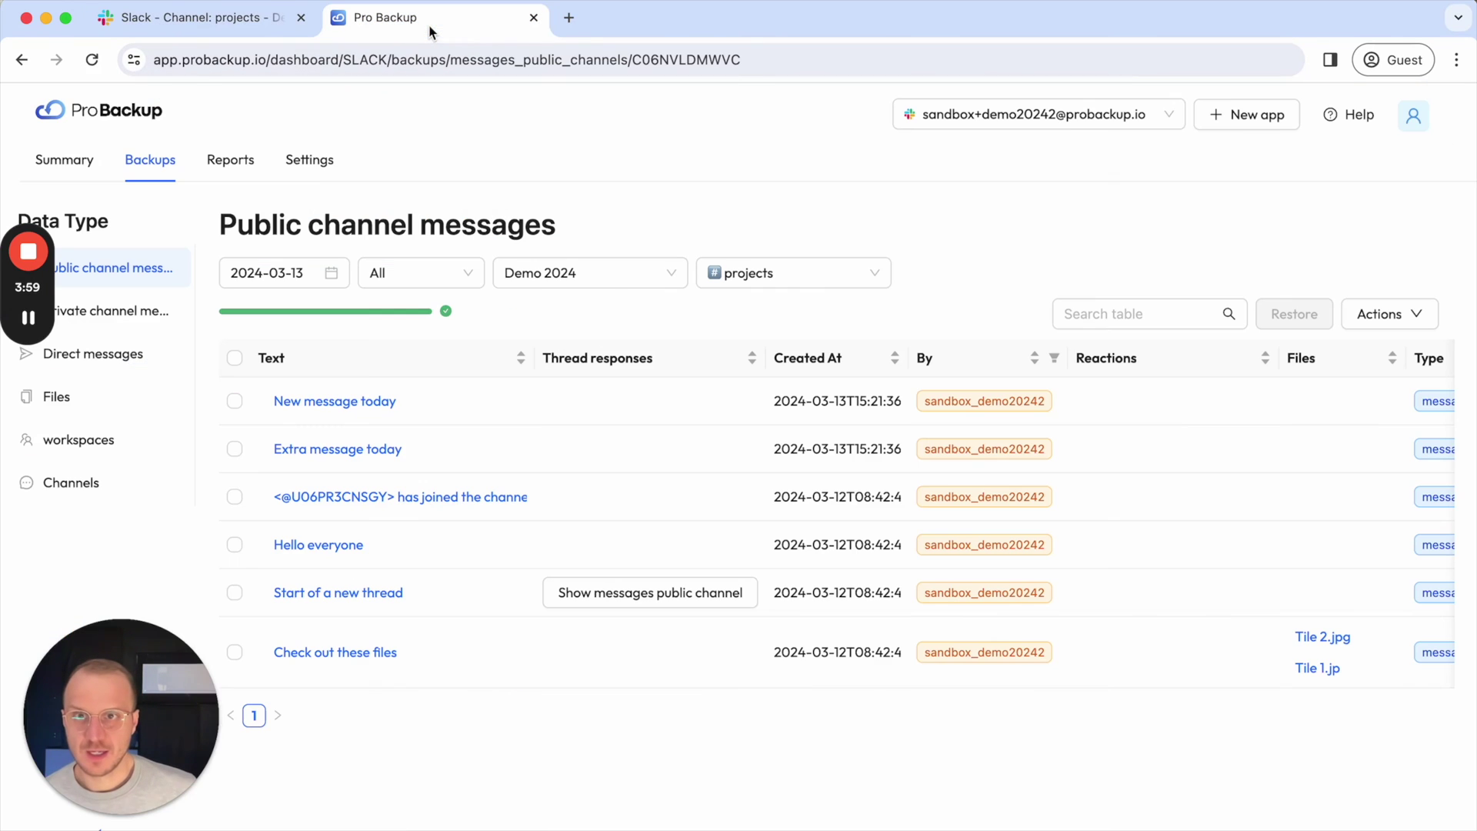
click(64, 492)
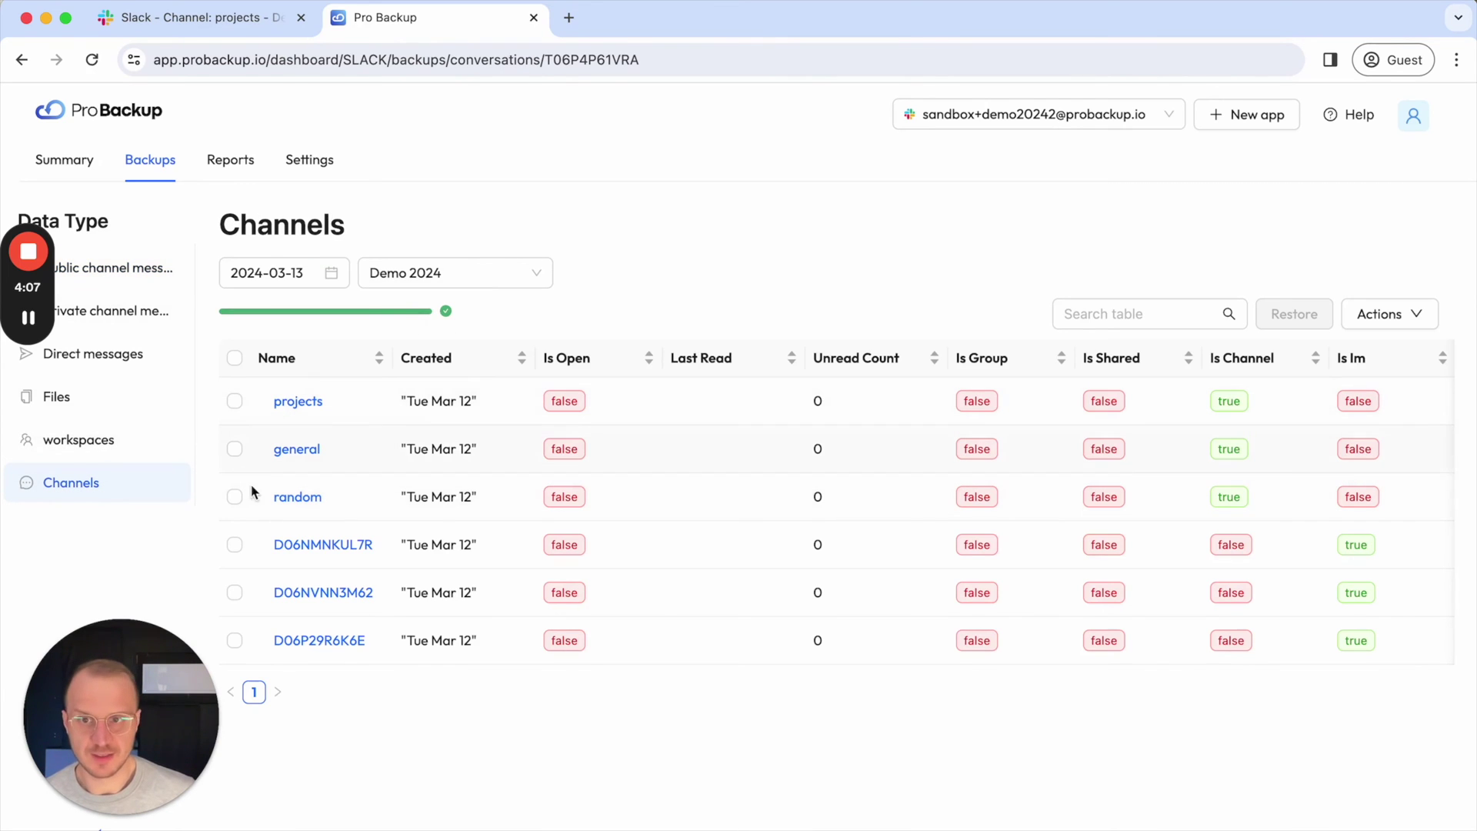
click(234, 401)
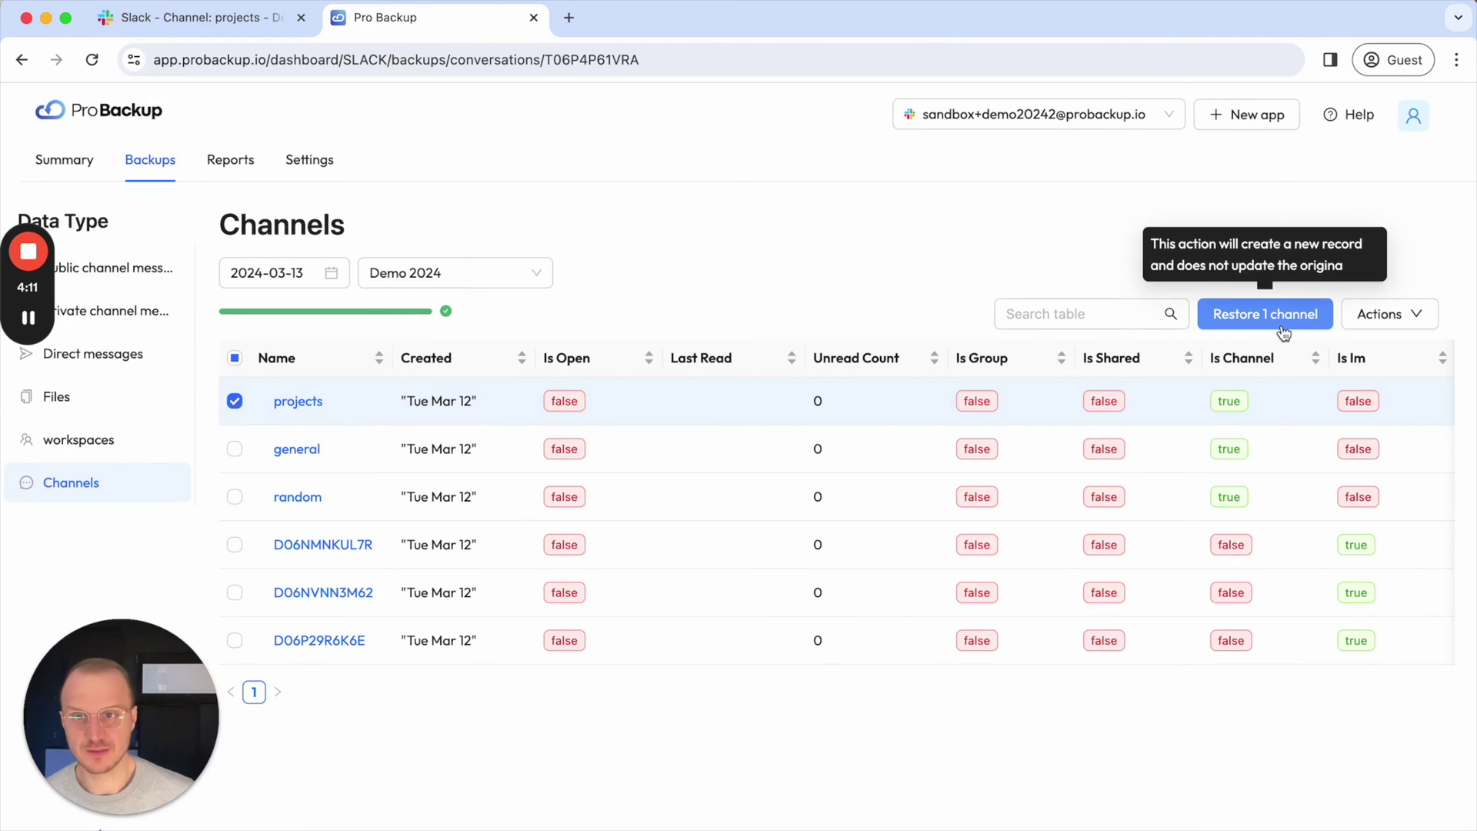
click(1236, 314)
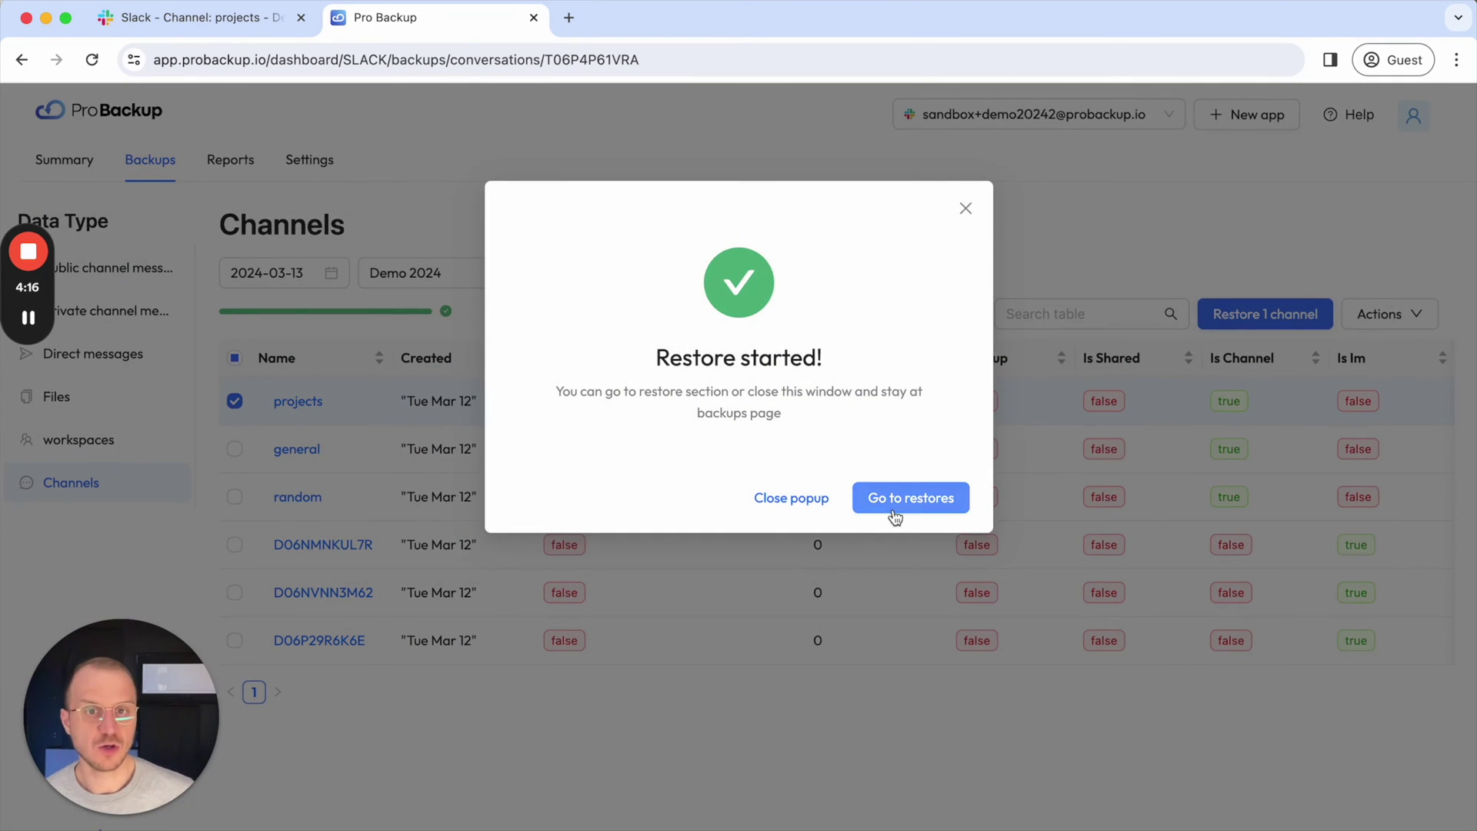
Watch the channel restore in restore reports, then check Slack for projects_restored_2024-03-13_15-33-16
click(892, 512)
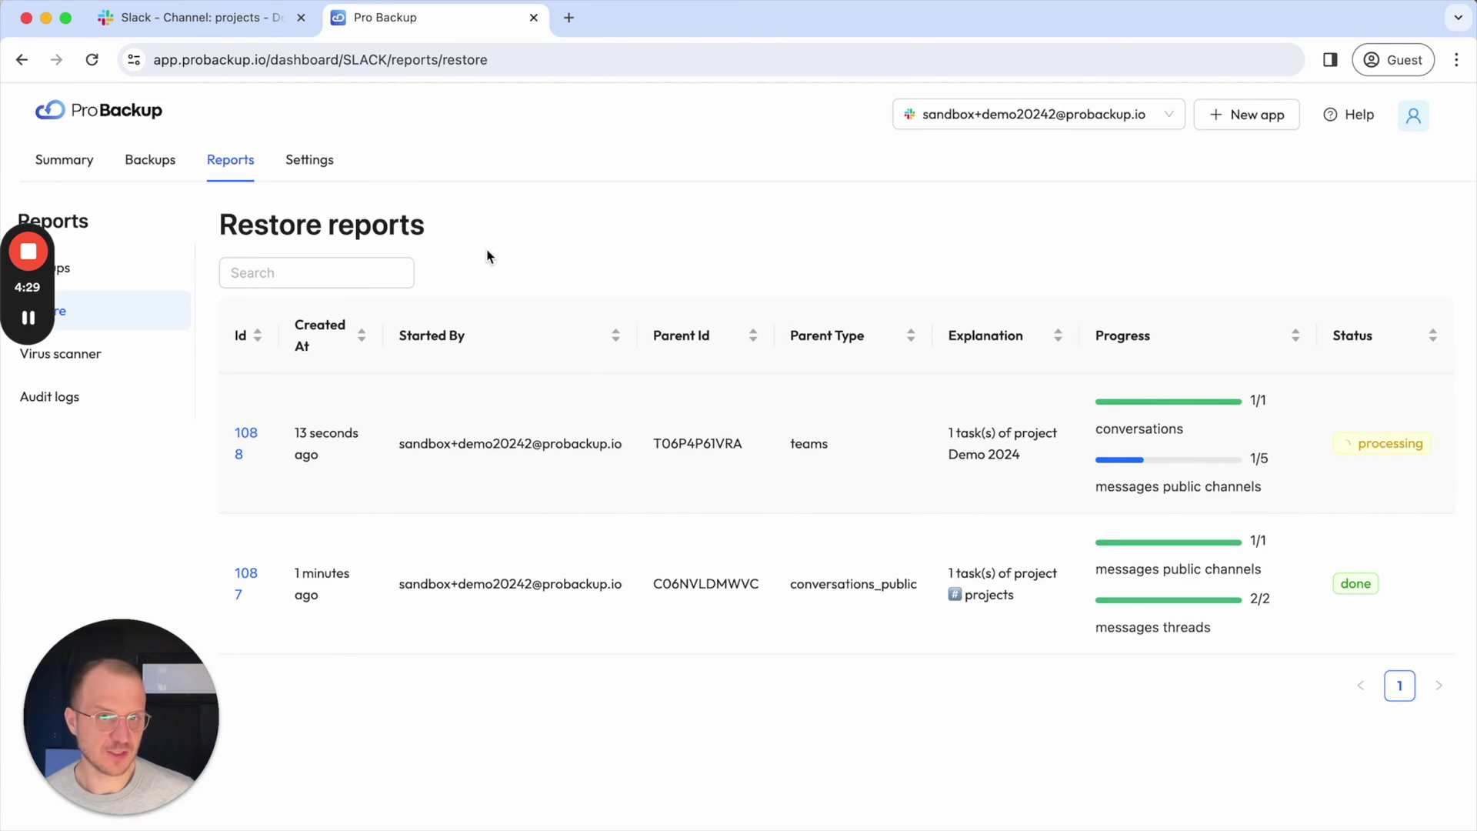
click(242, 28)
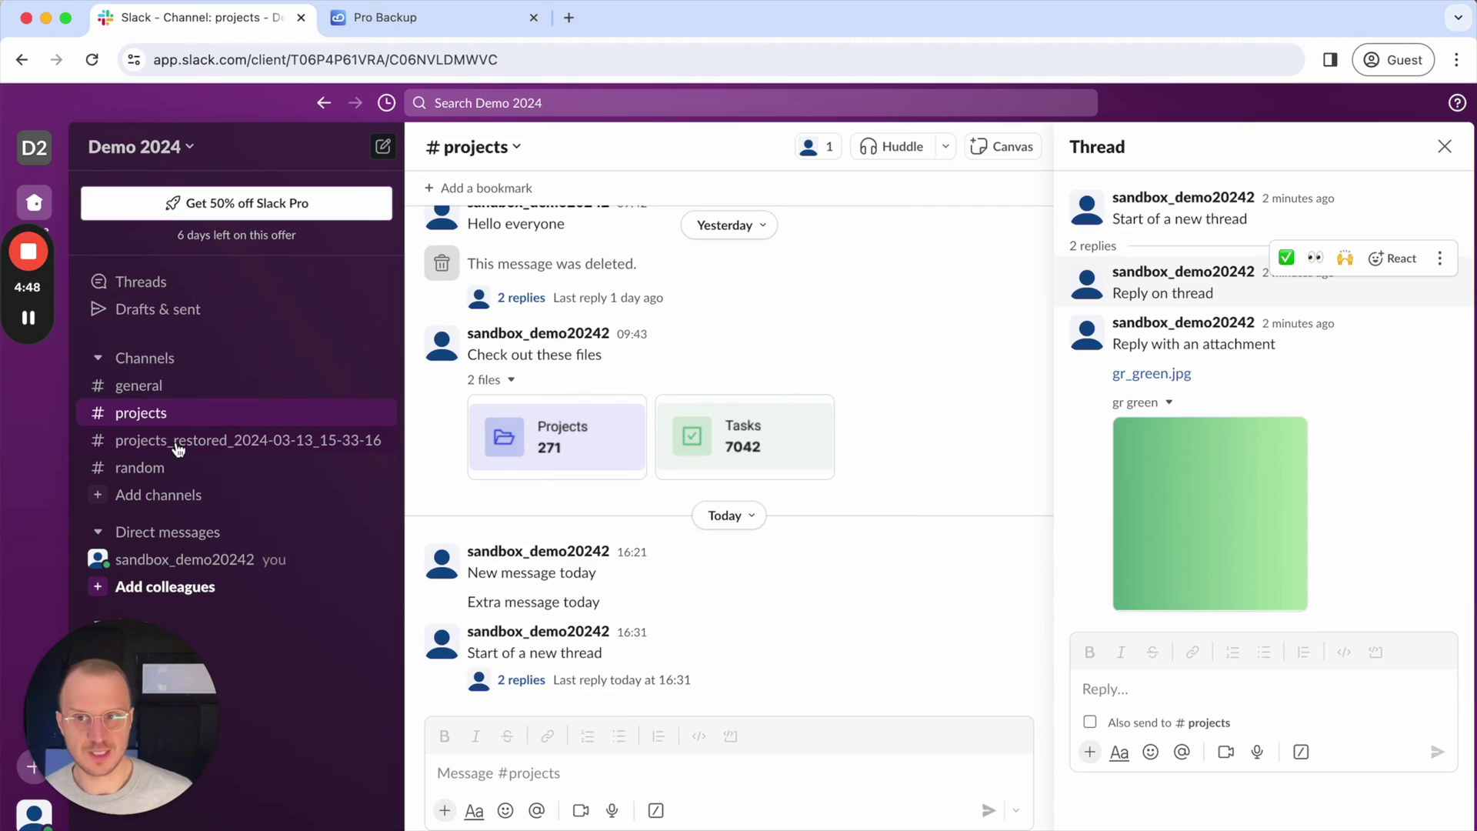
View projects_restored_2024-03-13_15-33-16's restored history: greeting, thread replies, two files, later messages
click(157, 444)
scroll(627, 374, up, 3)
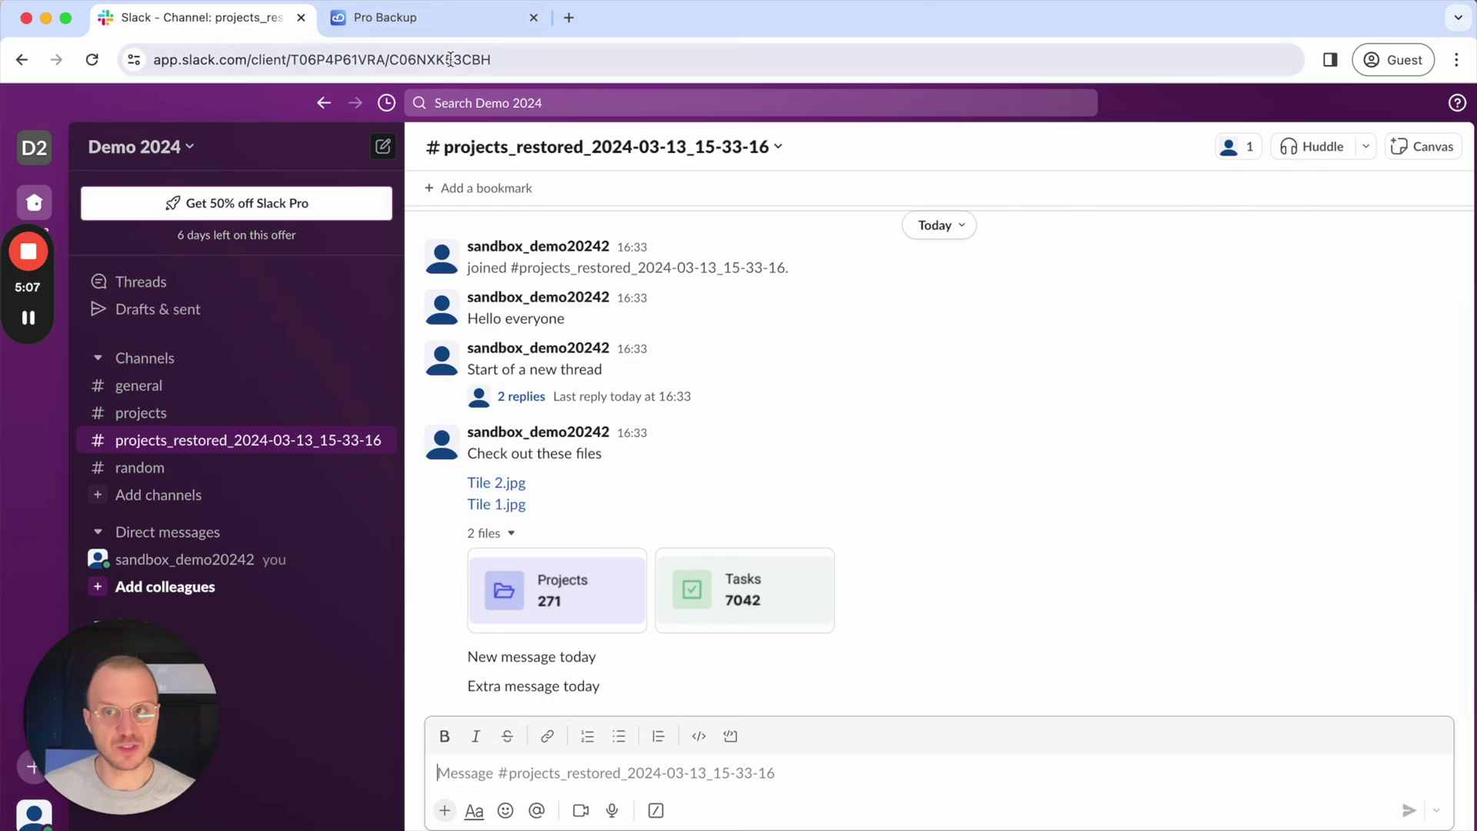
Confirm the channel restore is done in Pro Backup: 1/1 conversations, 5/5 messages, 2/2 threads
click(425, 22)
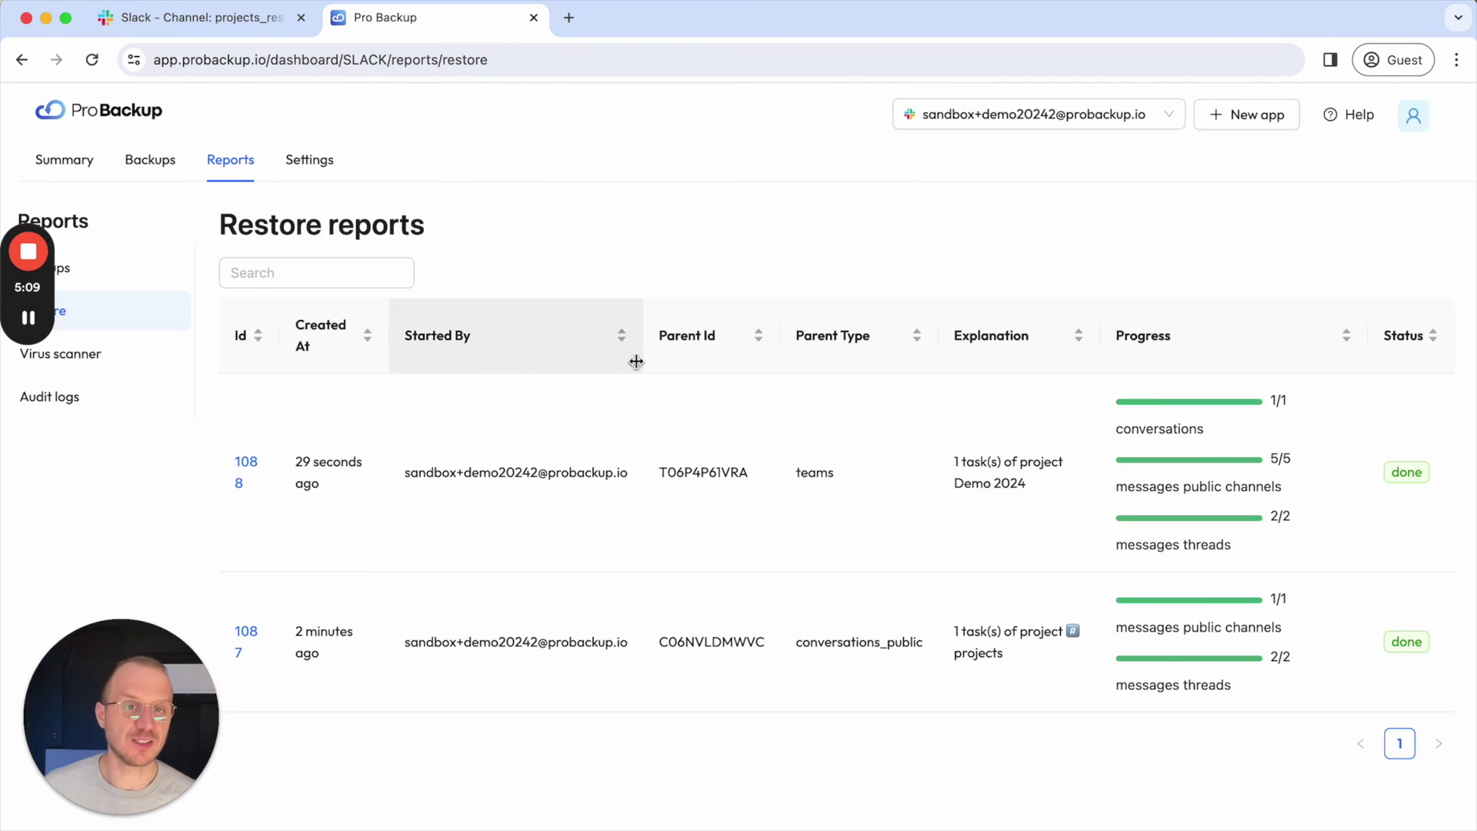